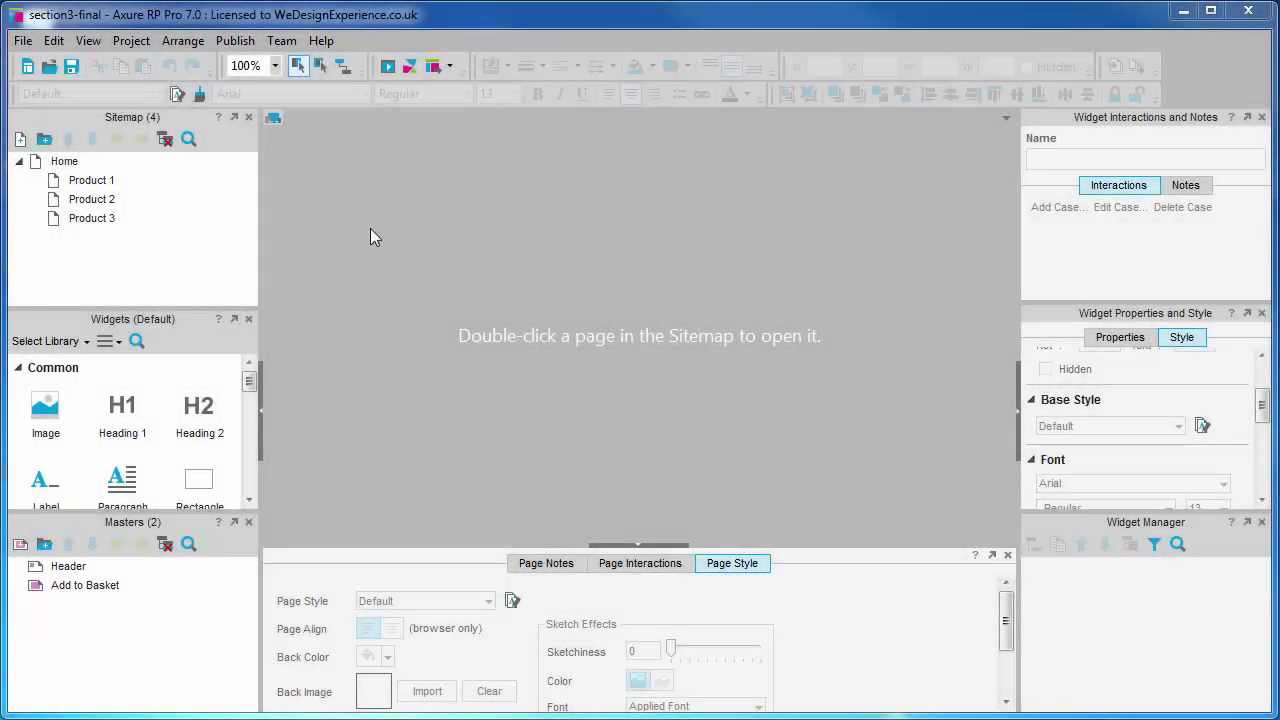
Open the Product 1 page and cut the description's sentences from 'Proin' to the end.
{"action": "double_click", "coordinate": [95, 181]}
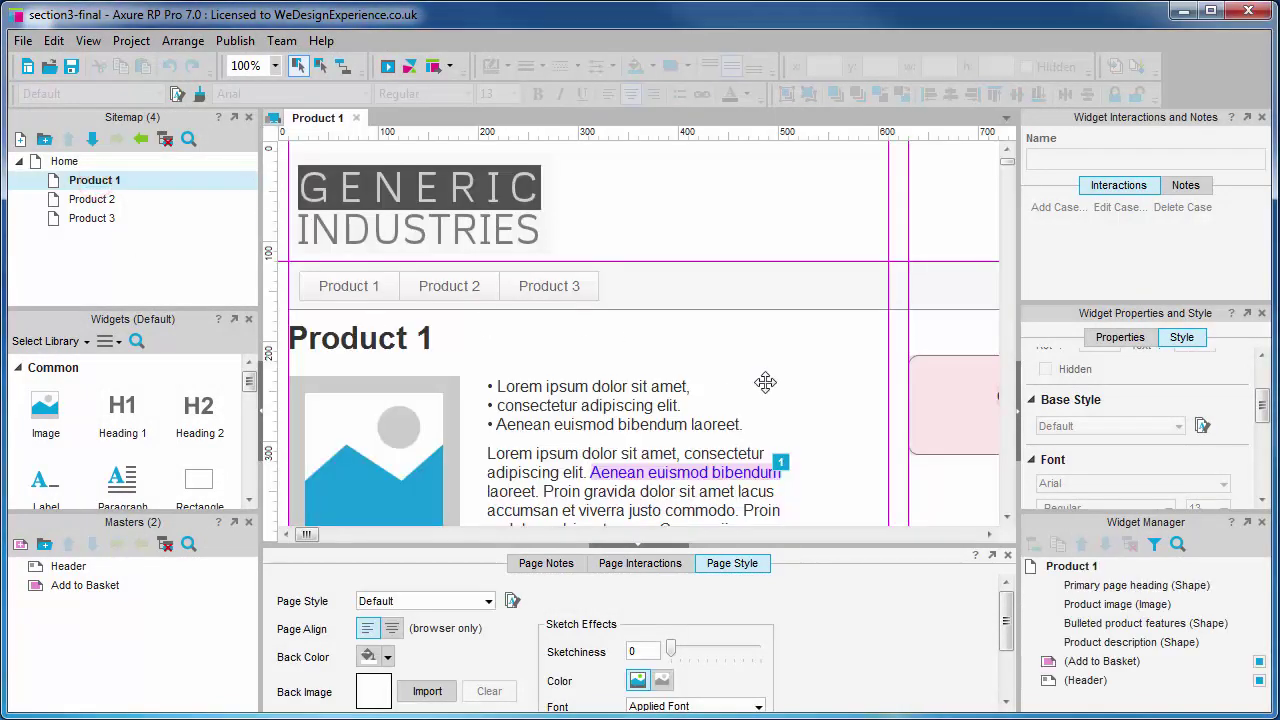
{"action": "scroll", "coordinate": [835, 413], "scroll_direction": "down", "scroll_amount": 3}
{"action": "left_click", "coordinate": [727, 401]}
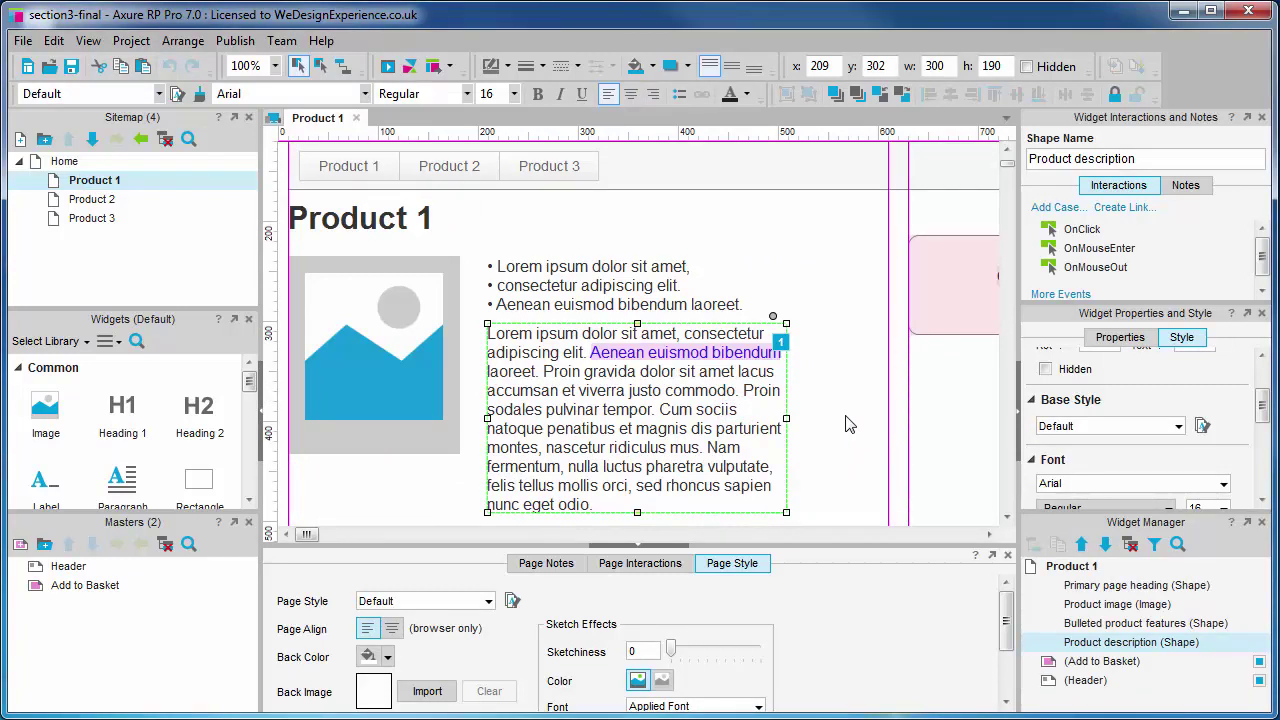
{"action": "scroll", "coordinate": [846, 424], "scroll_direction": "down", "scroll_amount": 1}
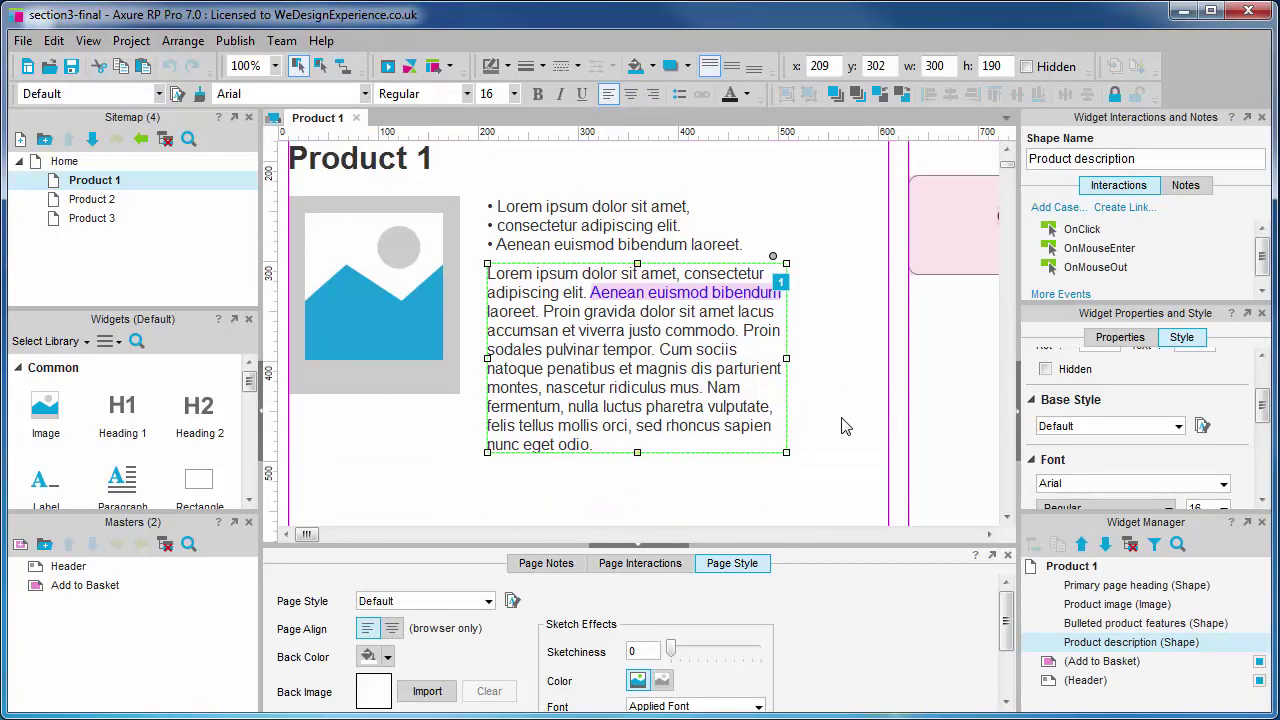
{"action": "double_click", "coordinate": [668, 360]}
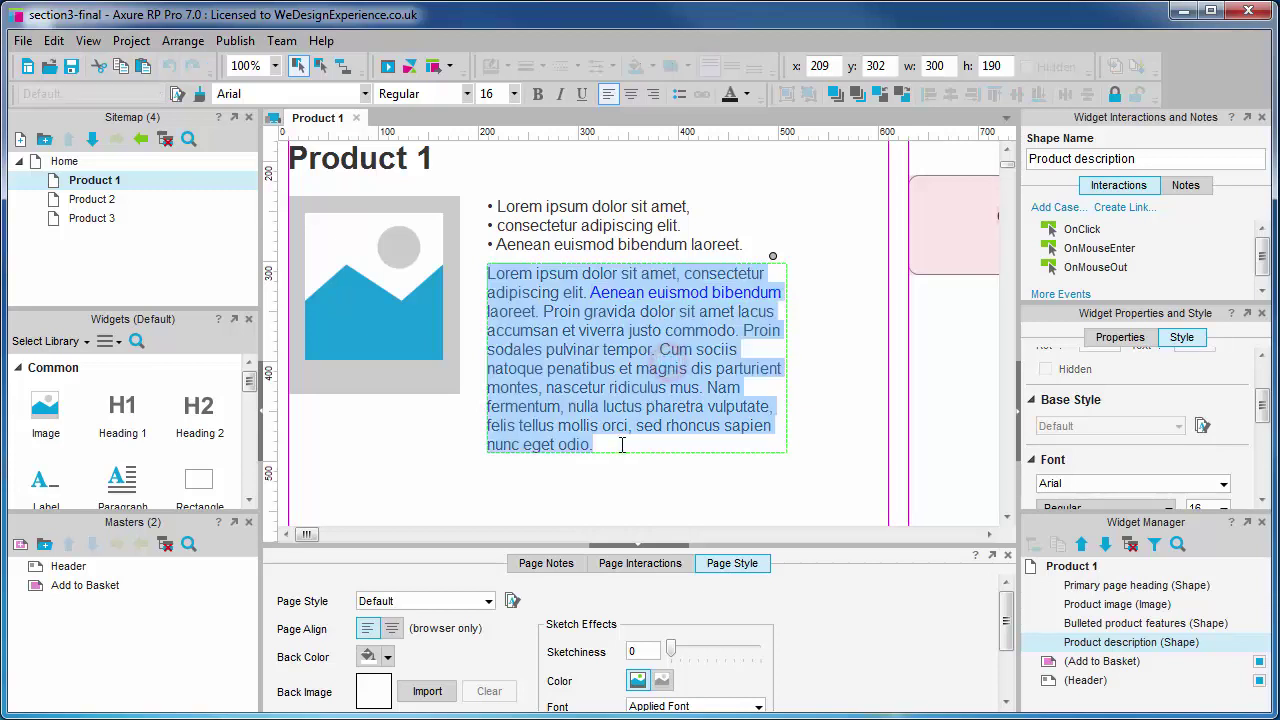
{"action": "left_click_drag", "start_coordinate": [616, 444], "coordinate": [550, 316]}
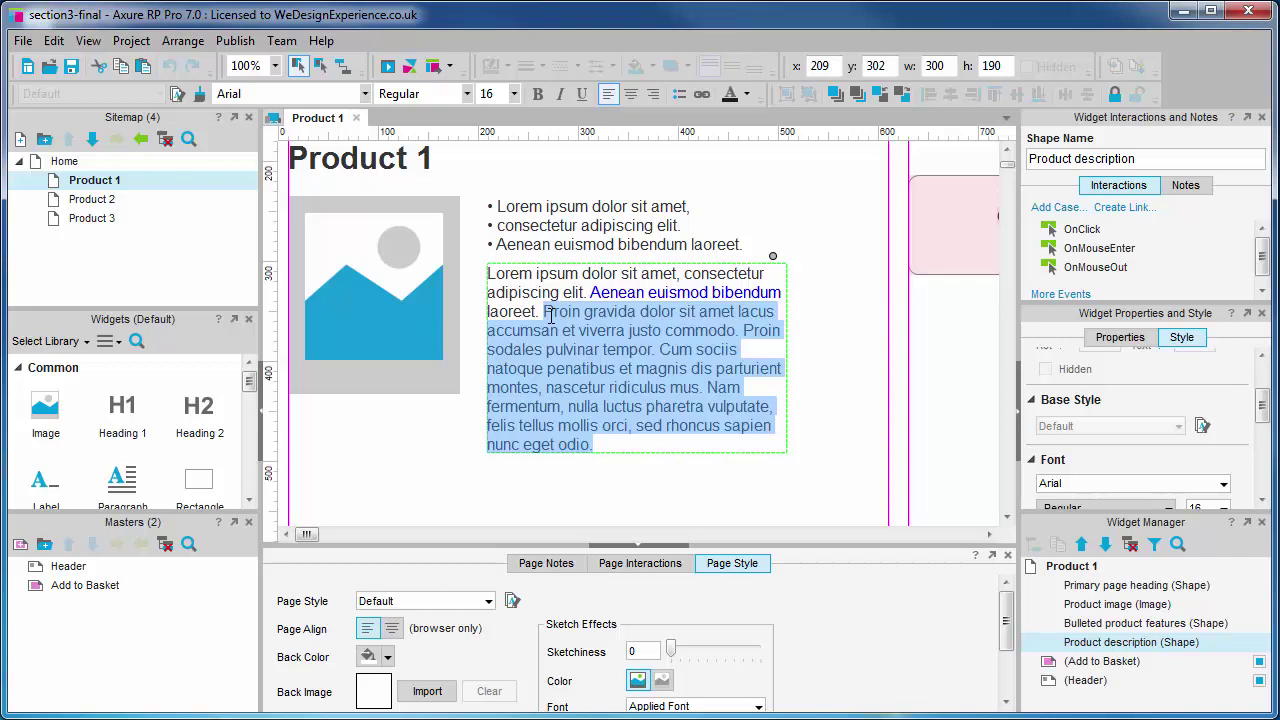
{"action": "key", "text": "ctrl+x"}
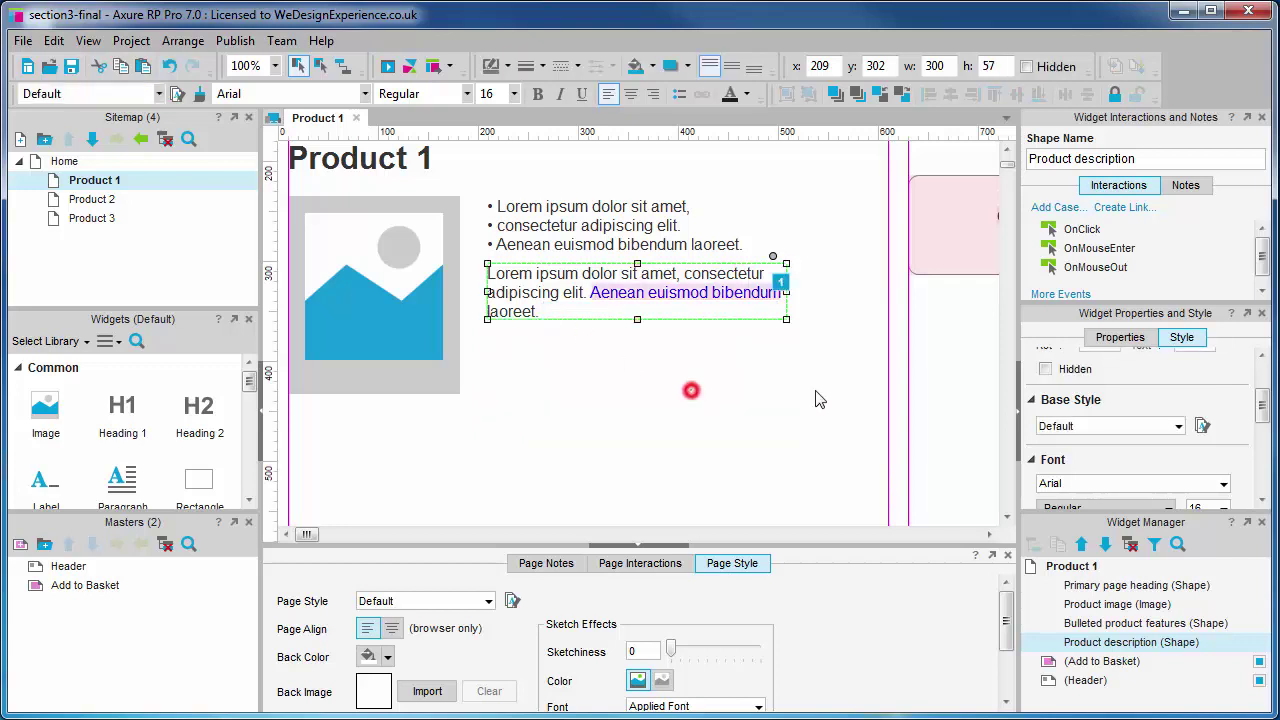
Paste the cut sentences as a new text block below the first paragraph, 400 px wide.
{"action": "left_click", "coordinate": [692, 391]}
{"action": "key", "text": "ctrl+v"}
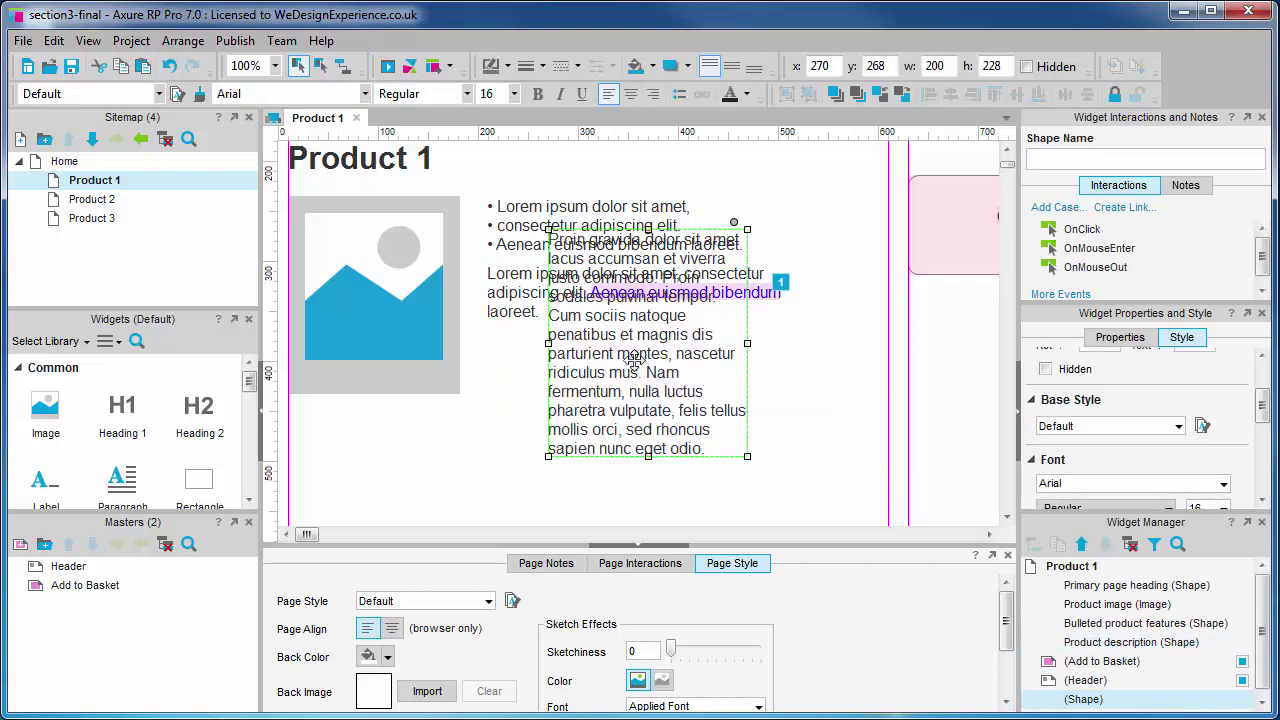
{"action": "left_click_drag", "start_coordinate": [615, 386], "coordinate": [572, 462]}
{"action": "scroll", "coordinate": [745, 440], "scroll_direction": "down", "scroll_amount": 1}
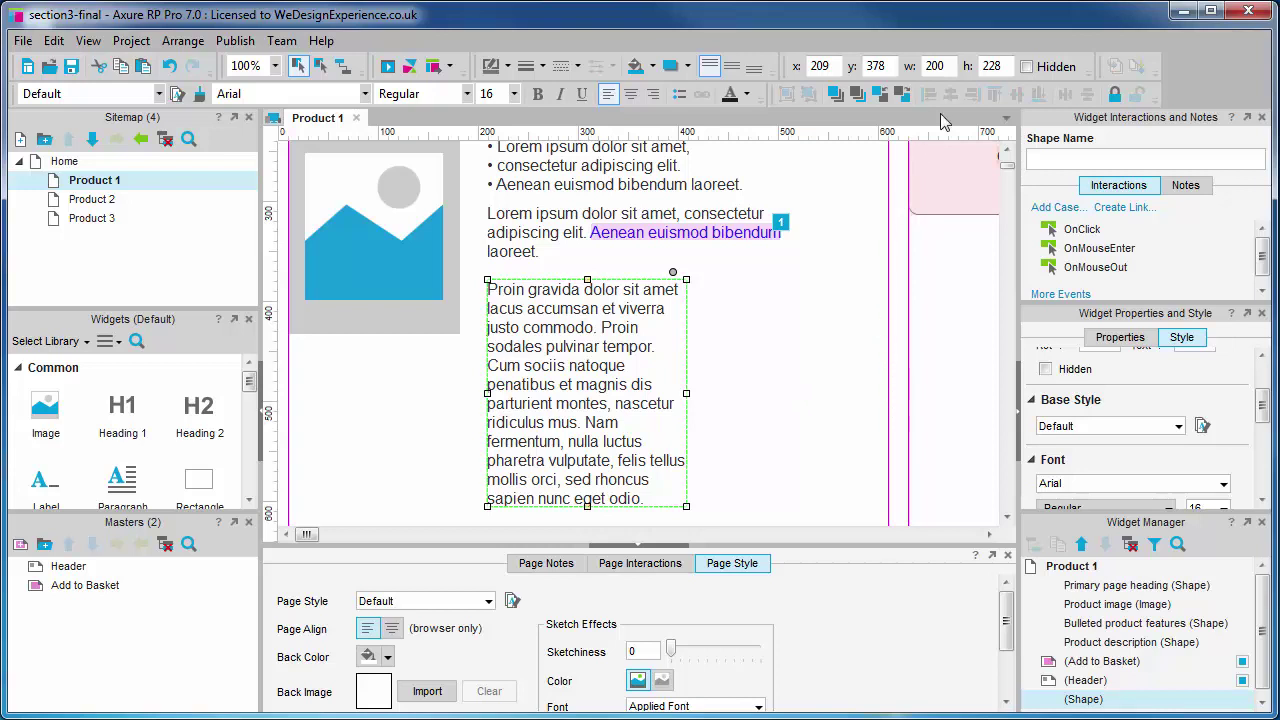
{"action": "left_click", "coordinate": [937, 67]}
{"action": "type", "text": "400"}
{"action": "key", "text": "Return"}
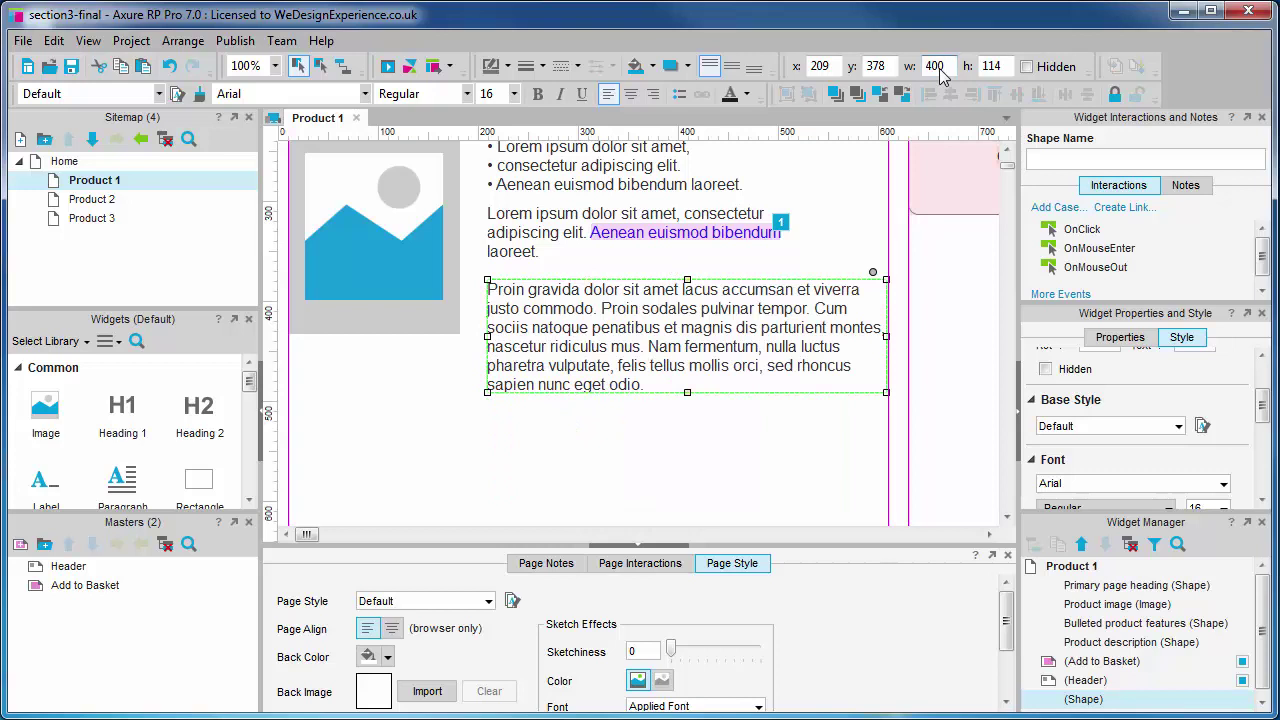
{"action": "left_click", "coordinate": [704, 455]}
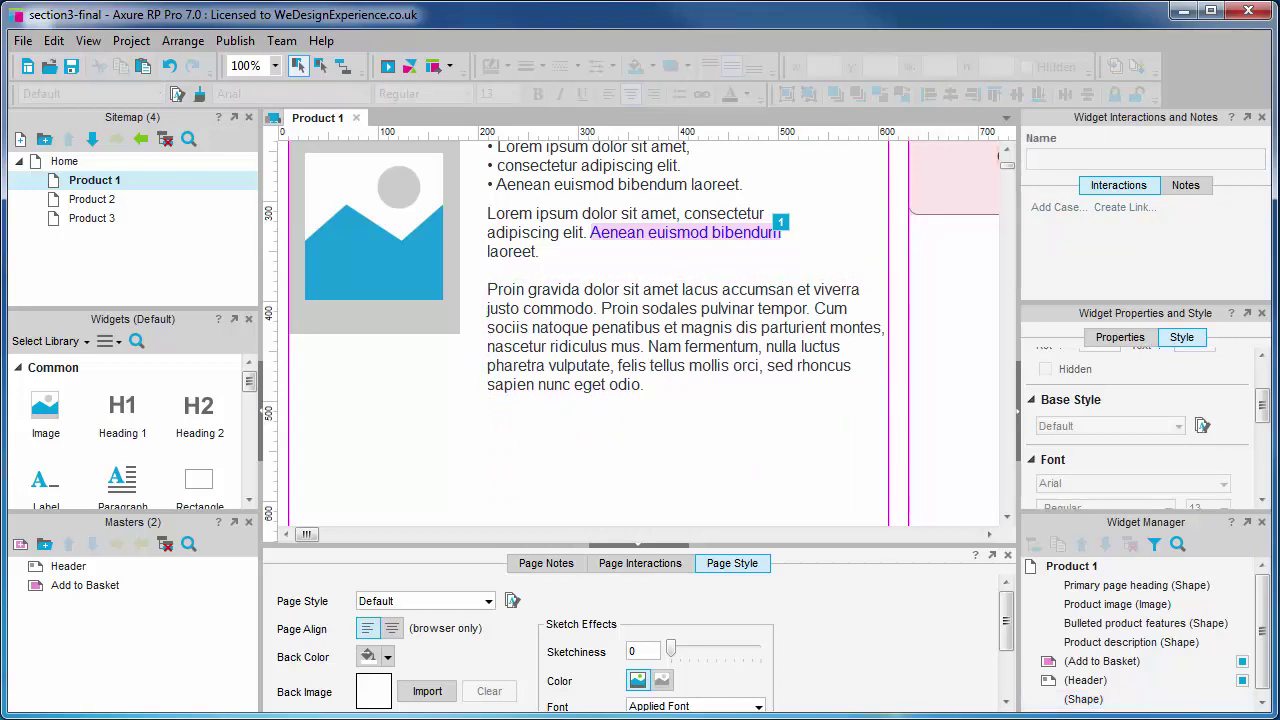
Name the first description paragraph 'Product description - intro'.
{"action": "scroll", "coordinate": [640, 330], "scroll_direction": "up", "scroll_amount": 3}
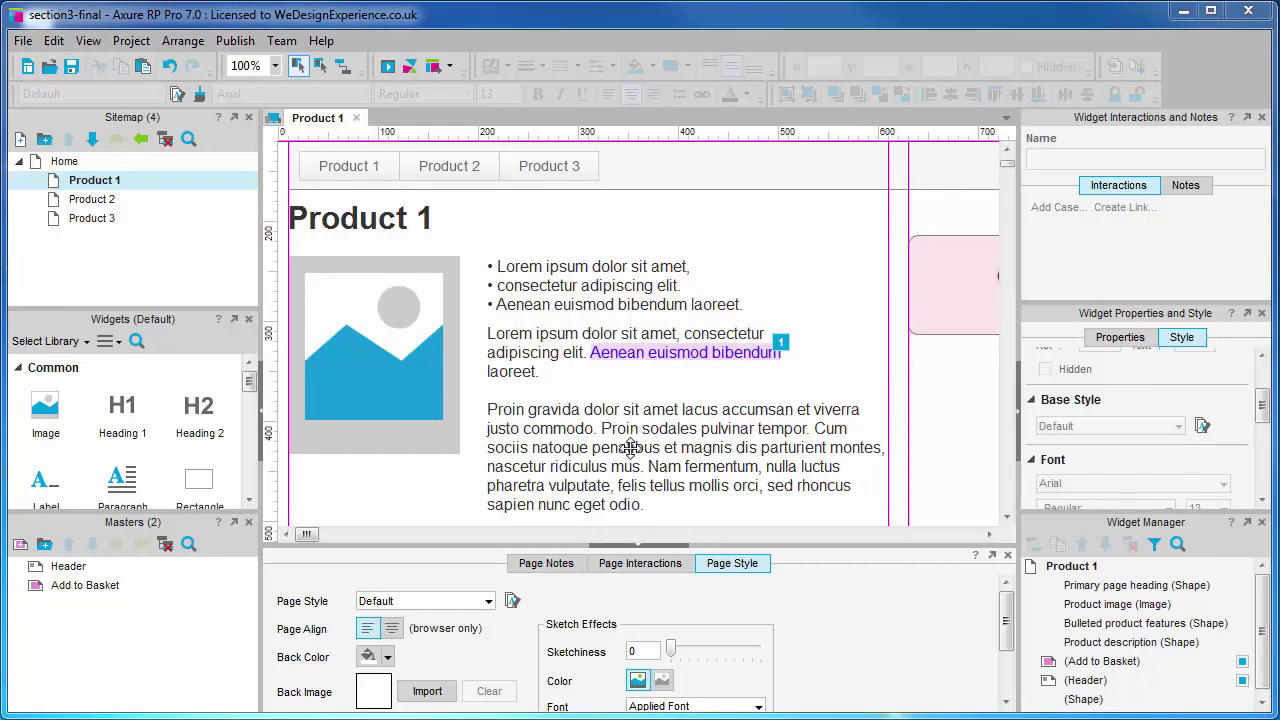
{"action": "left_click", "coordinate": [509, 340]}
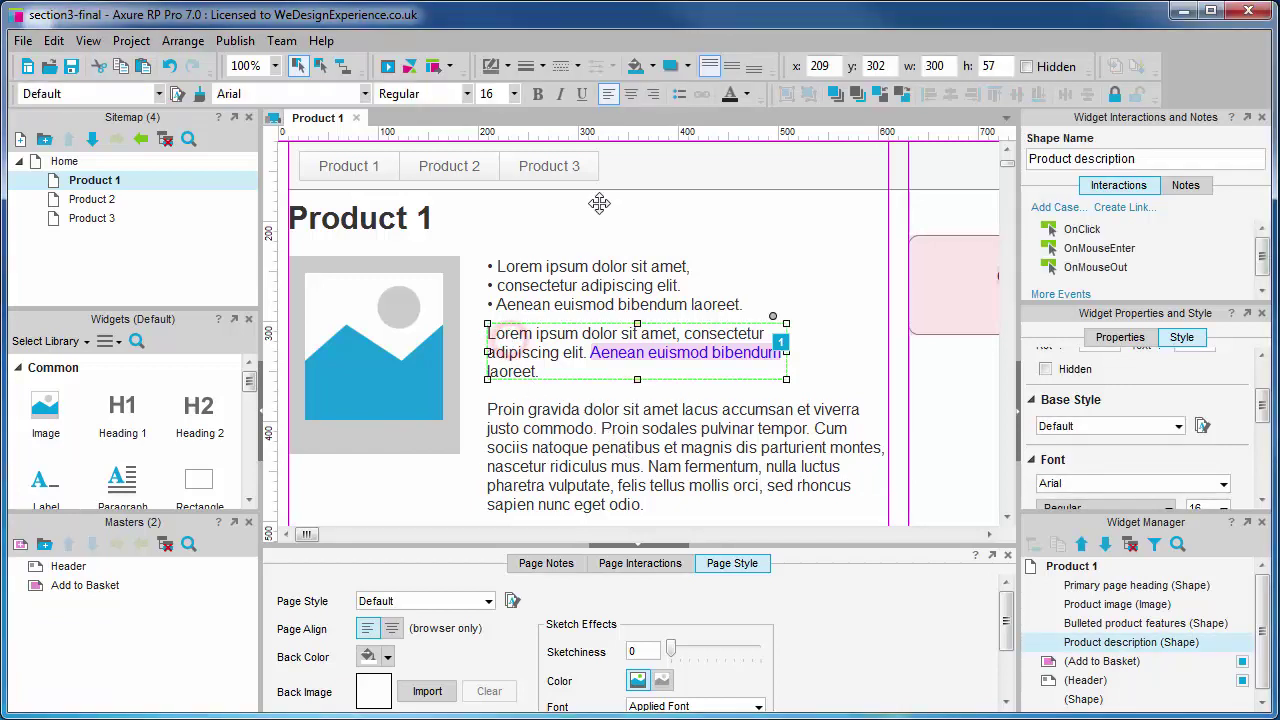
{"action": "left_click", "coordinate": [1165, 158]}
{"action": "type", "text": "- intro"}
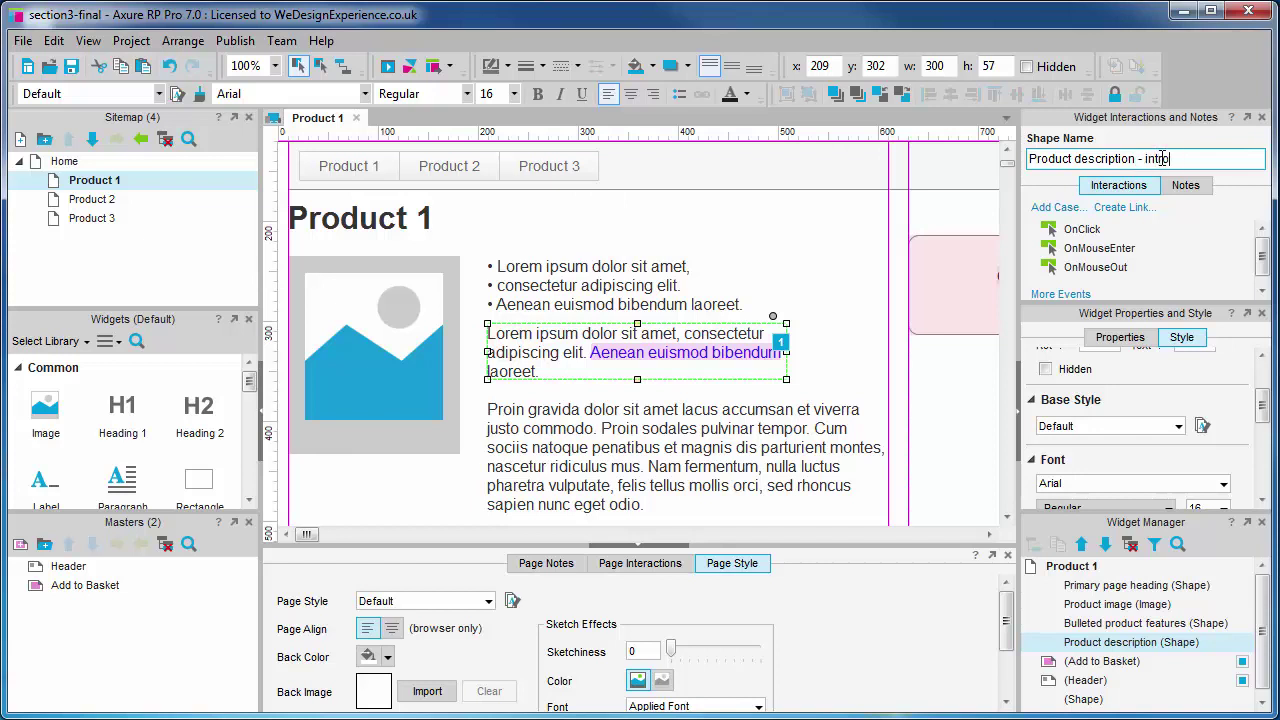
Name the second text block 'Product Description - body'.
{"action": "left_click", "coordinate": [690, 410]}
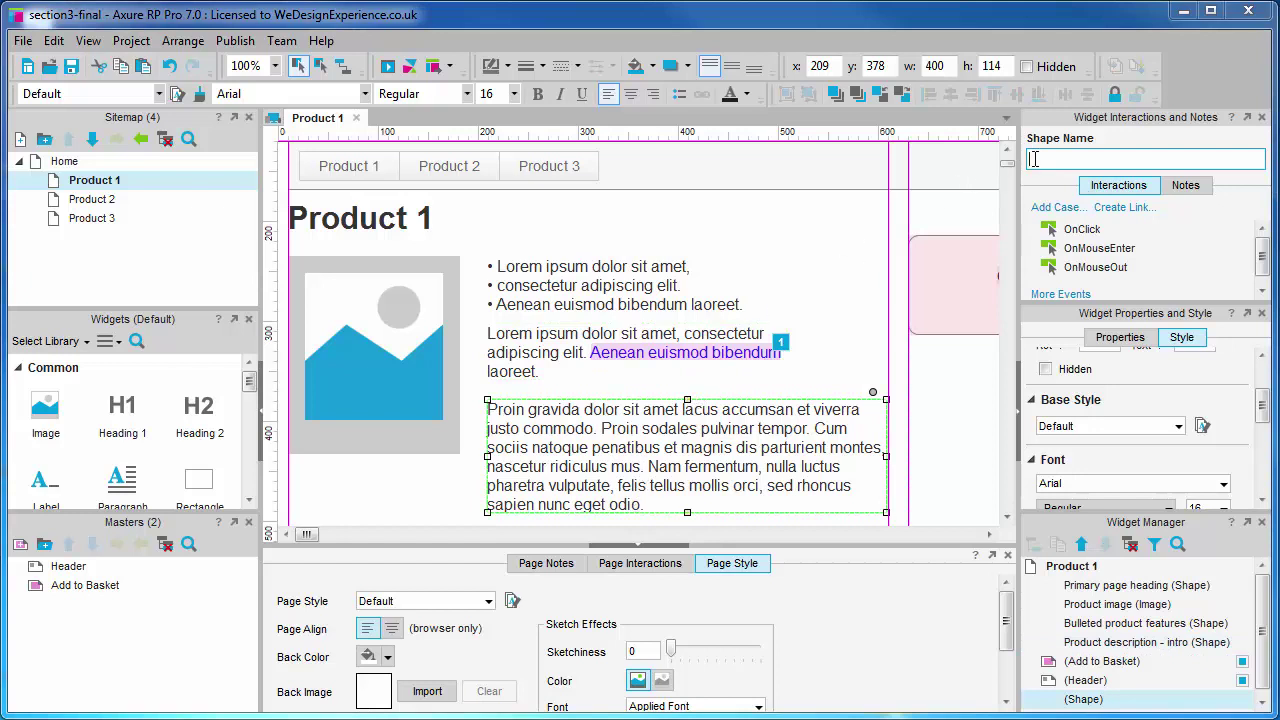
{"action": "type", "text": "Produ"}
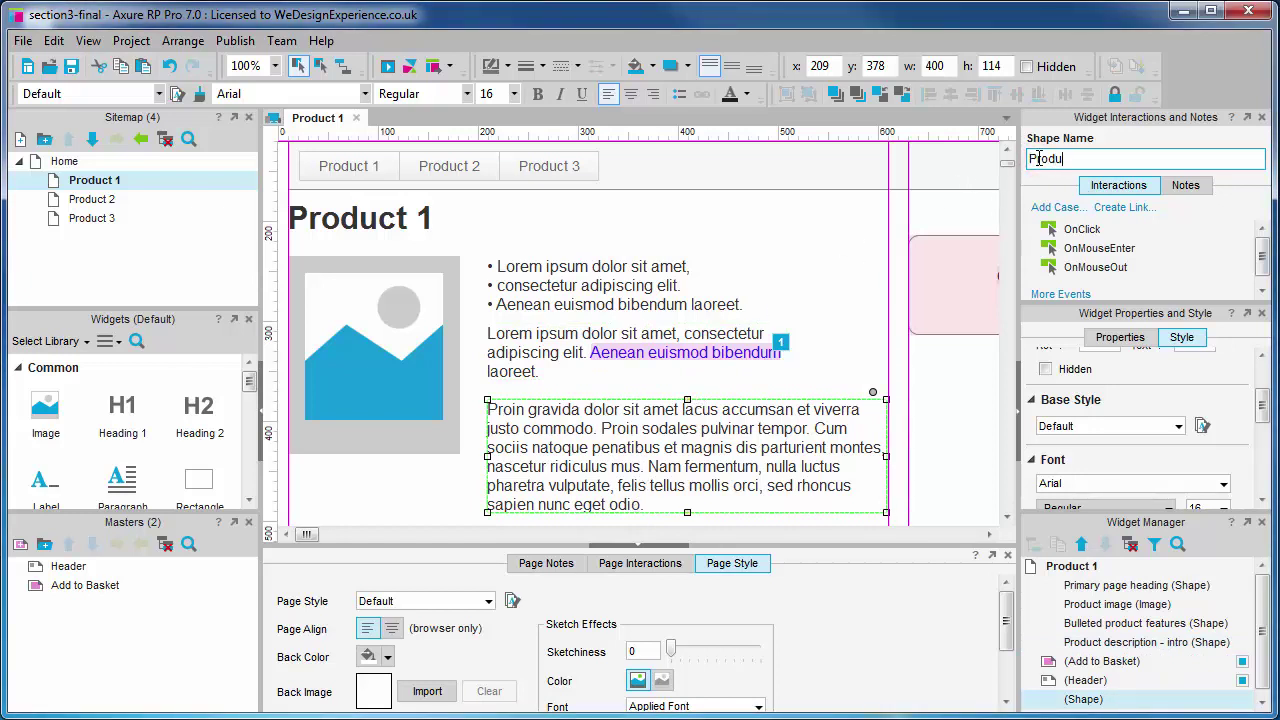
{"action": "type", "text": "ct Description - body"}
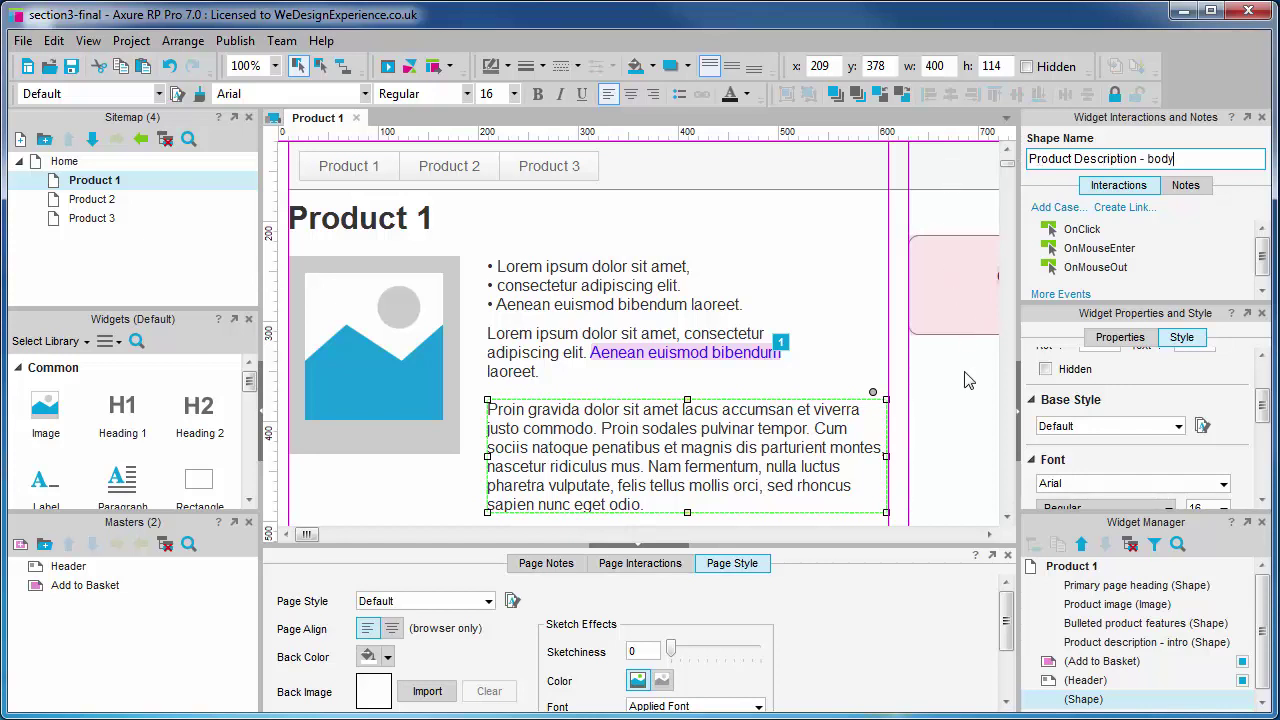
{"action": "key", "text": "Return"}
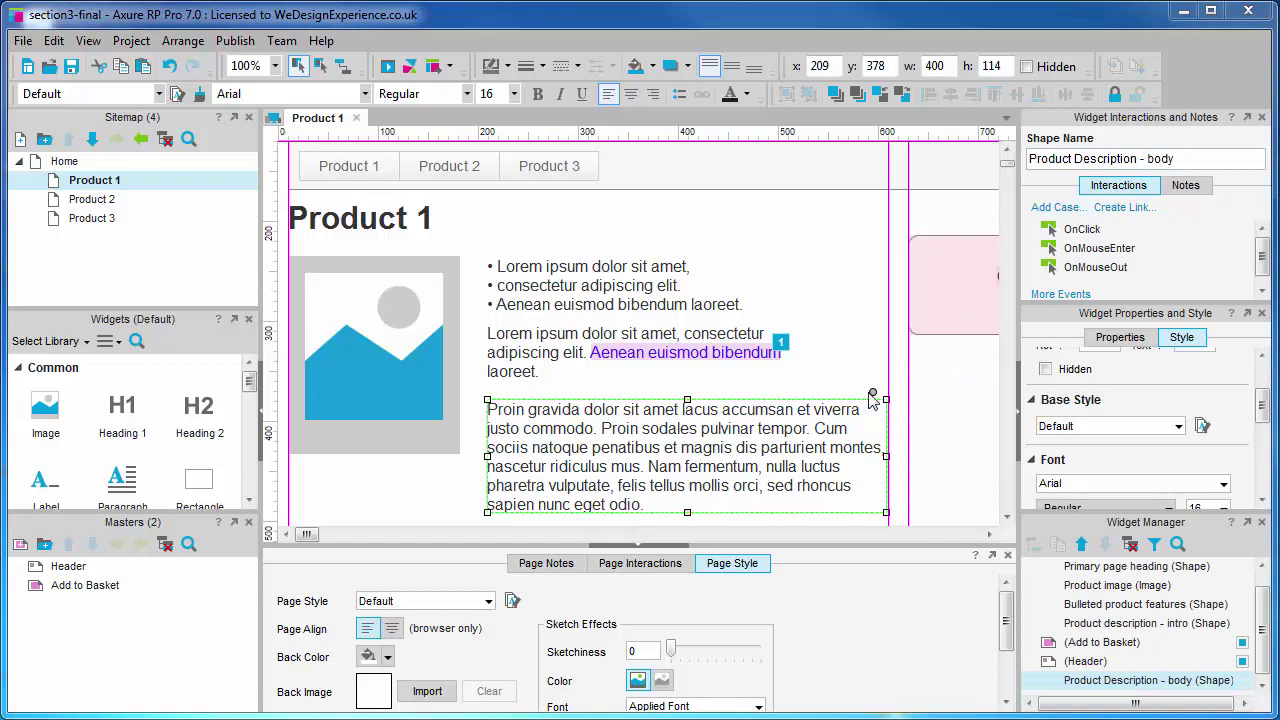
Tick Hidden in the Style settings so the Product Description - body block starts hidden.
{"action": "left_click", "coordinate": [1102, 337]}
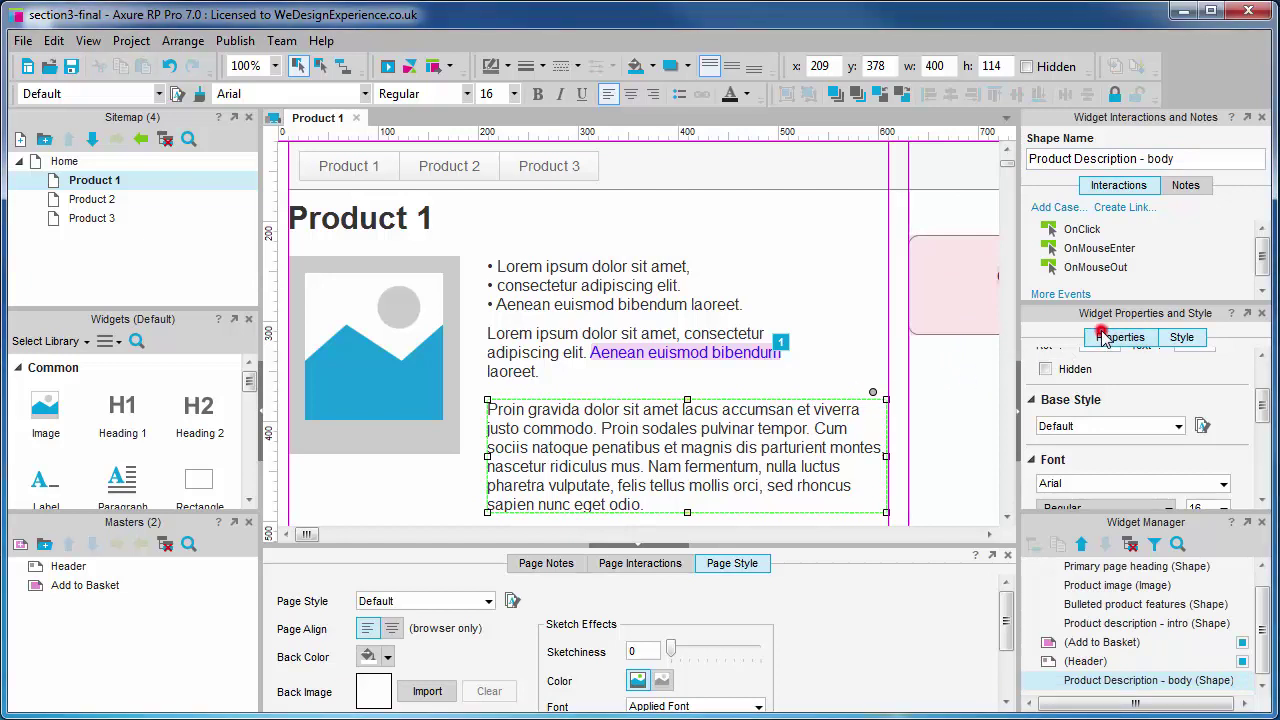
{"action": "left_click", "coordinate": [1182, 338]}
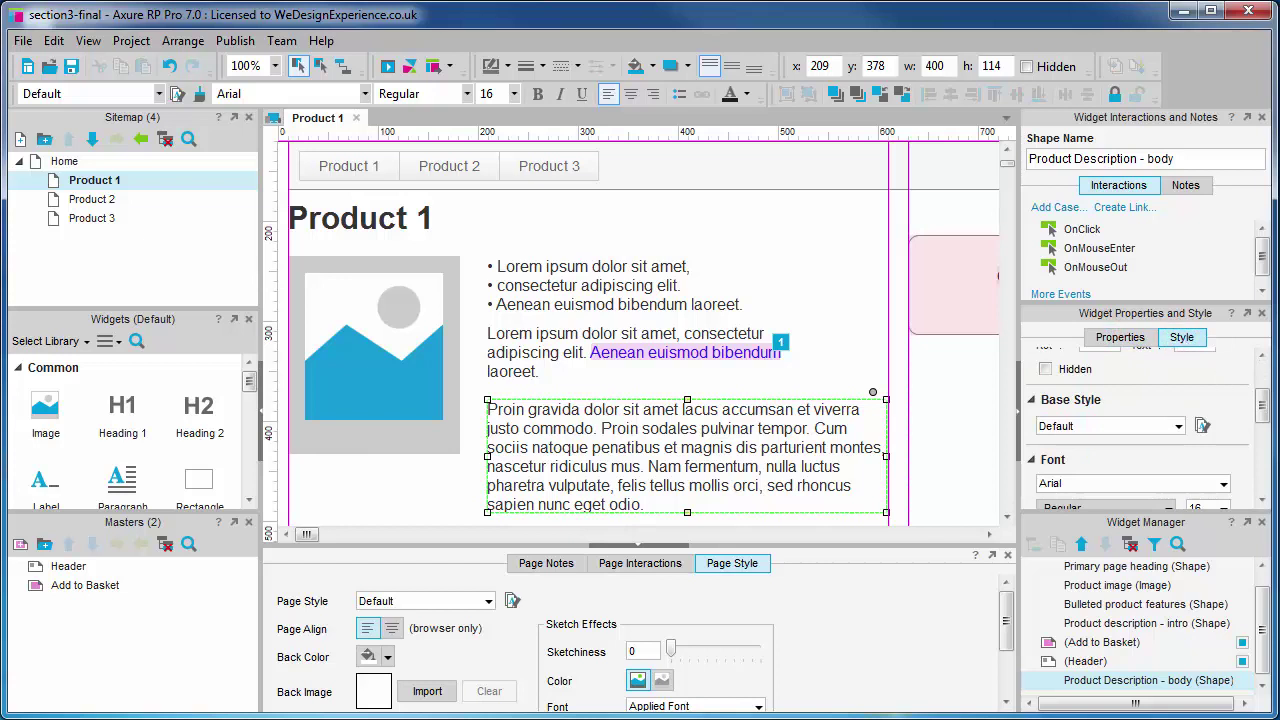
{"action": "scroll", "coordinate": [1137, 444], "scroll_direction": "up", "scroll_amount": 2}
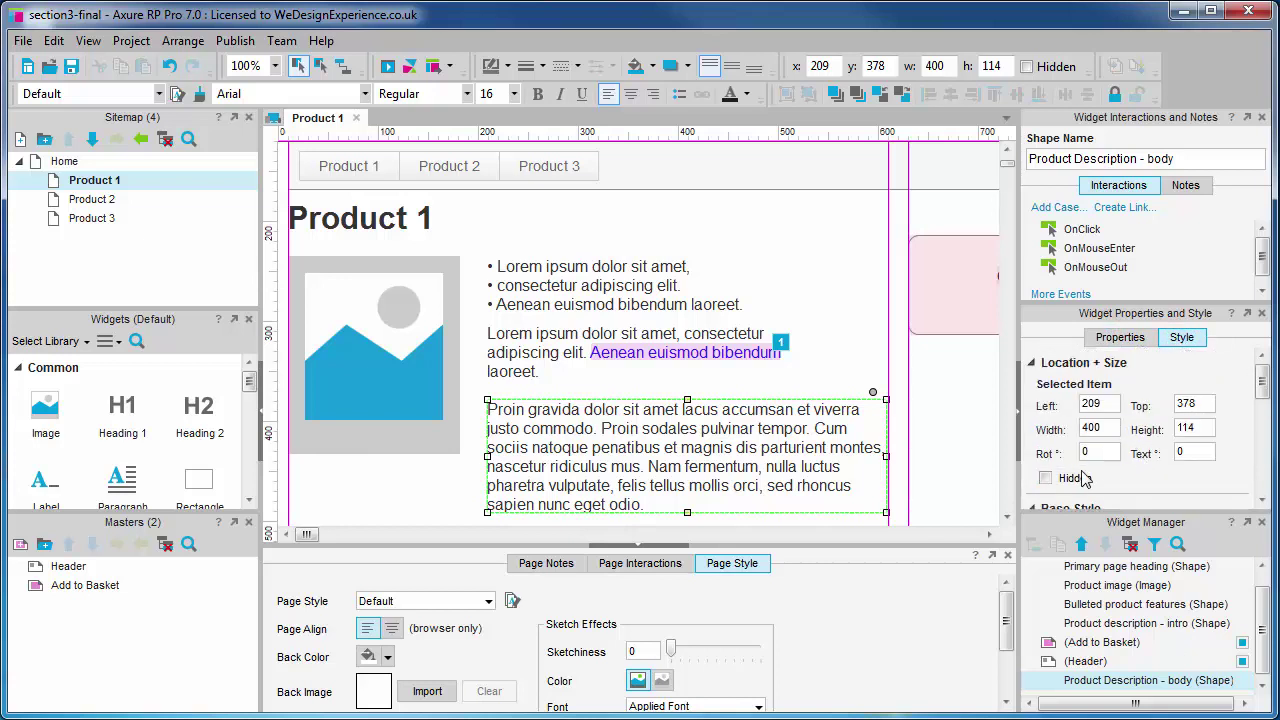
{"action": "left_click", "coordinate": [1043, 479]}
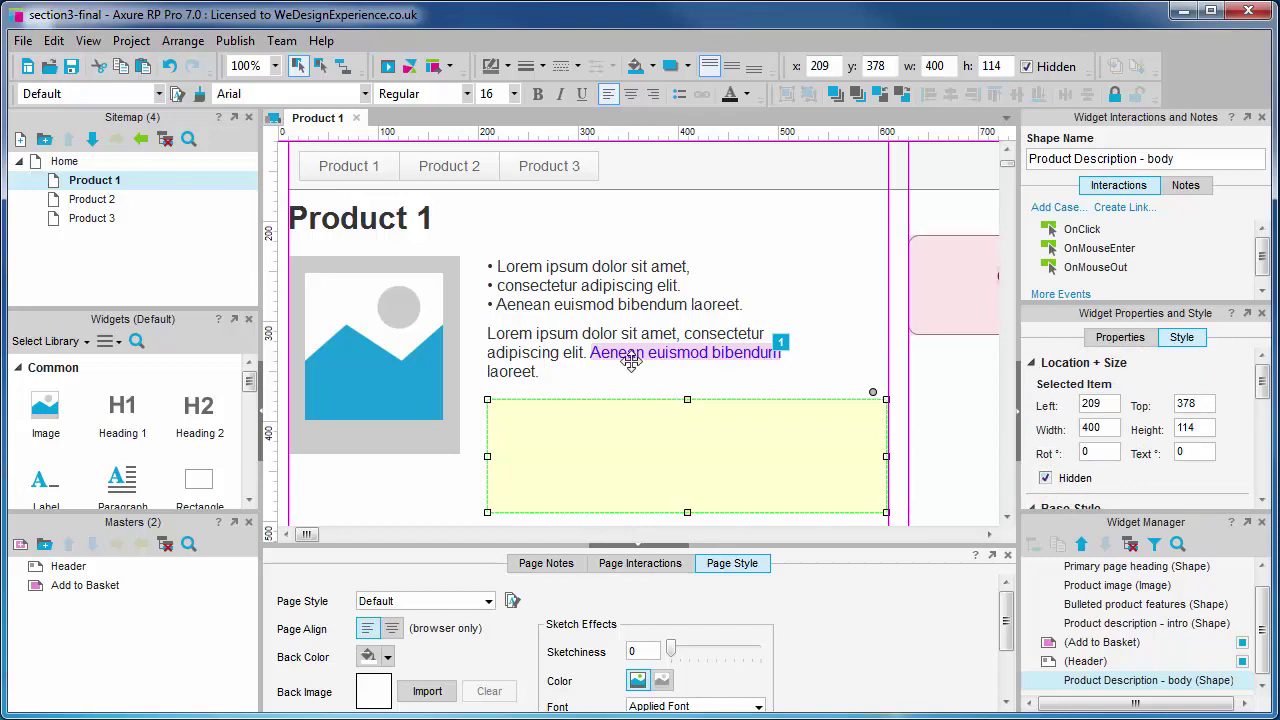
{"action": "scroll", "coordinate": [95, 472], "scroll_direction": "down", "scroll_amount": 1}
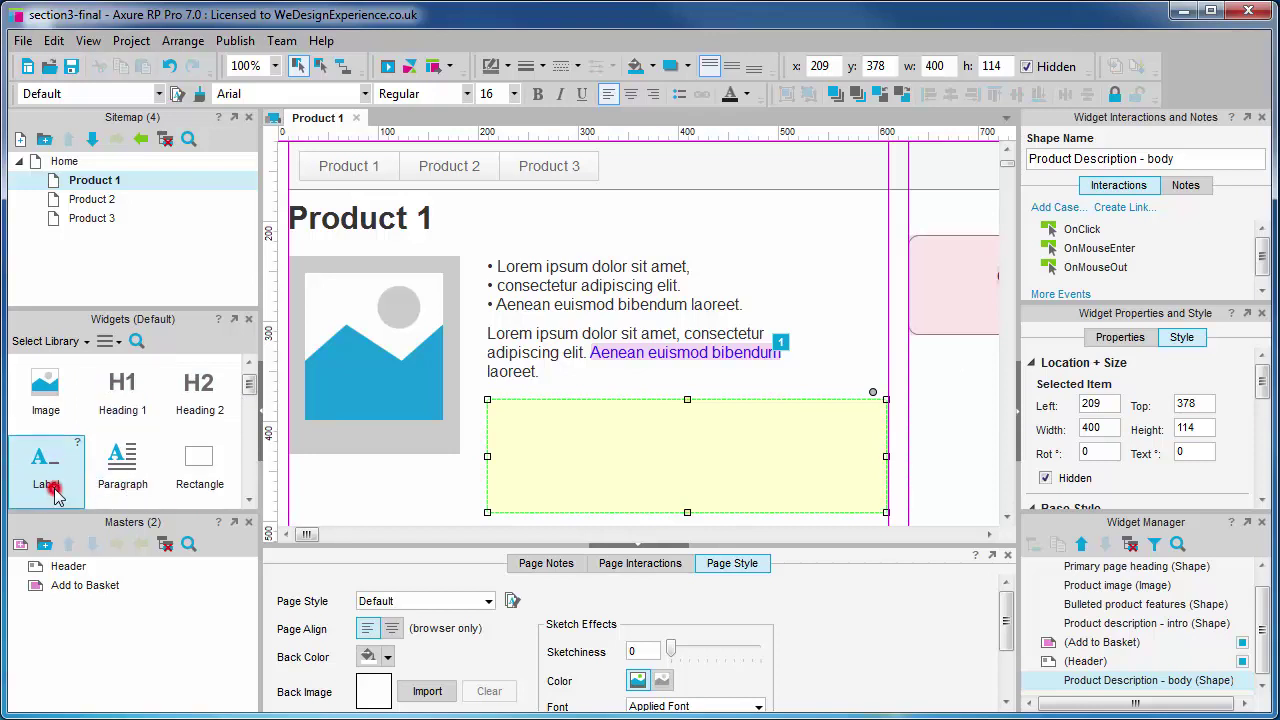
Place a Label widget after the intro paragraph with the text 'Read more'.
{"action": "left_click_drag", "start_coordinate": [48, 478], "coordinate": [550, 371]}
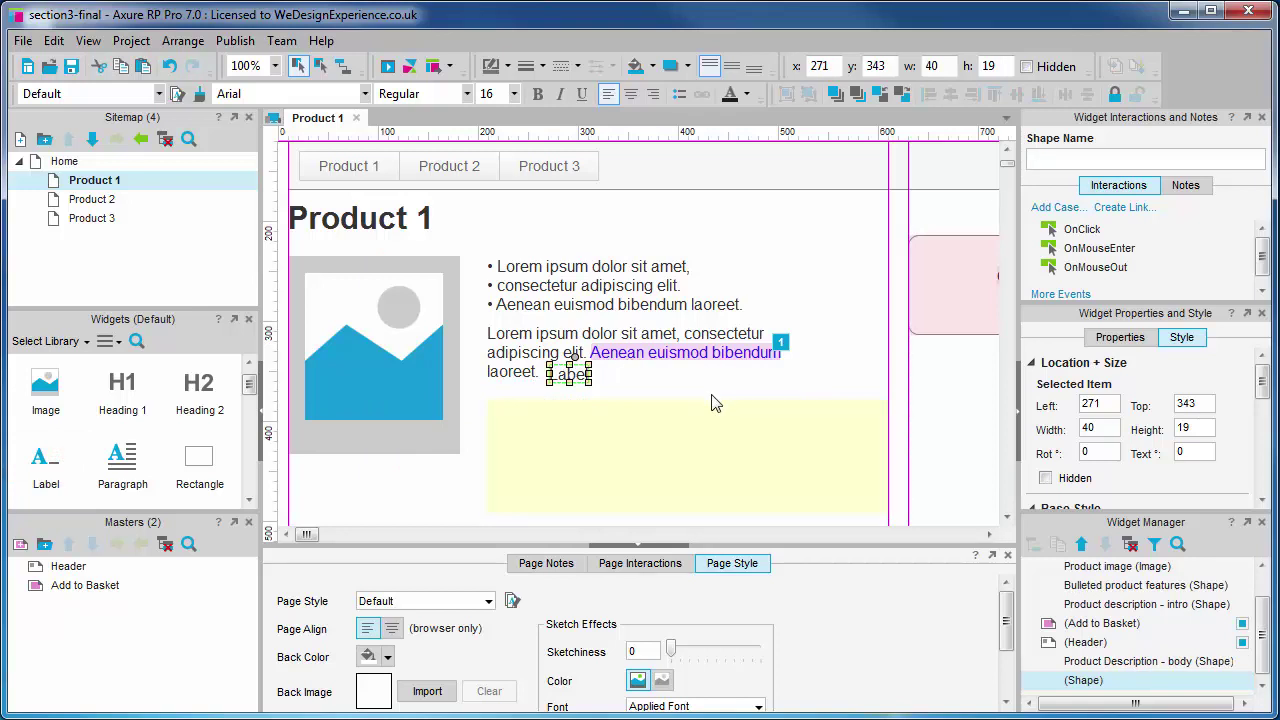
{"action": "type", "text": "Read more"}
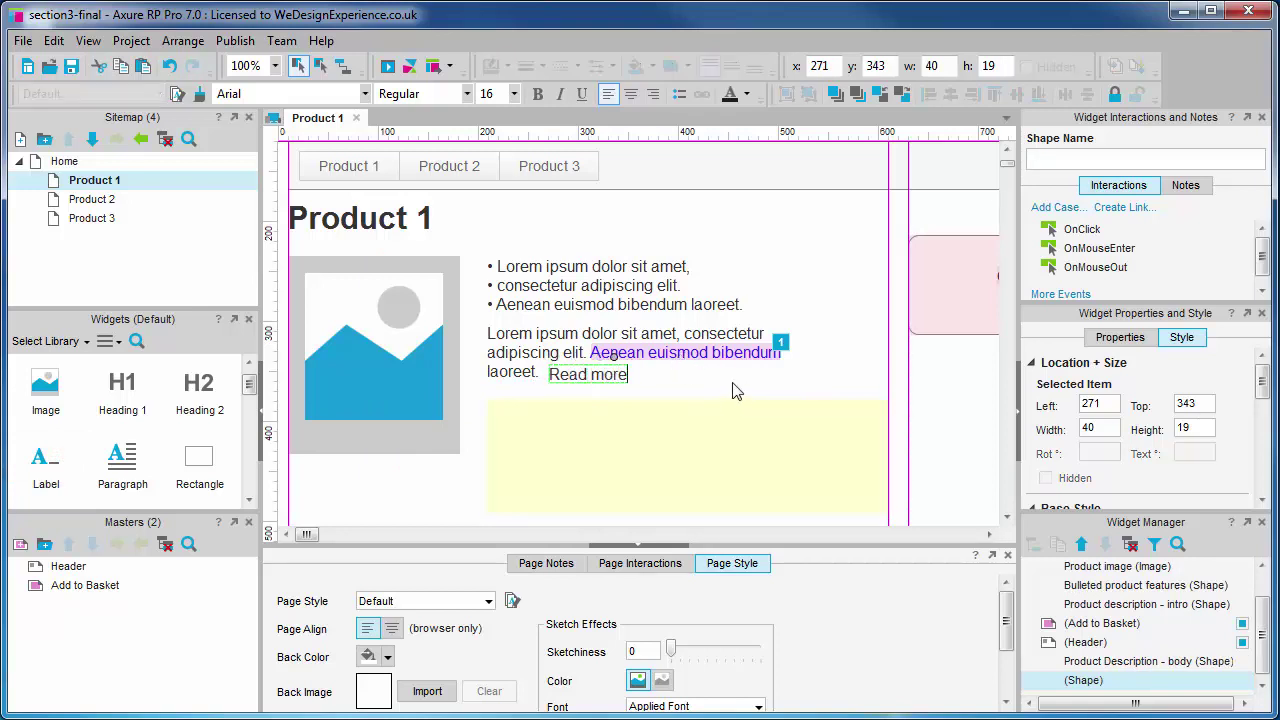
{"action": "left_click", "coordinate": [672, 383]}
Name the Read more label 'Body description - control' and pick its OnClick event.
{"action": "left_click", "coordinate": [594, 374]}
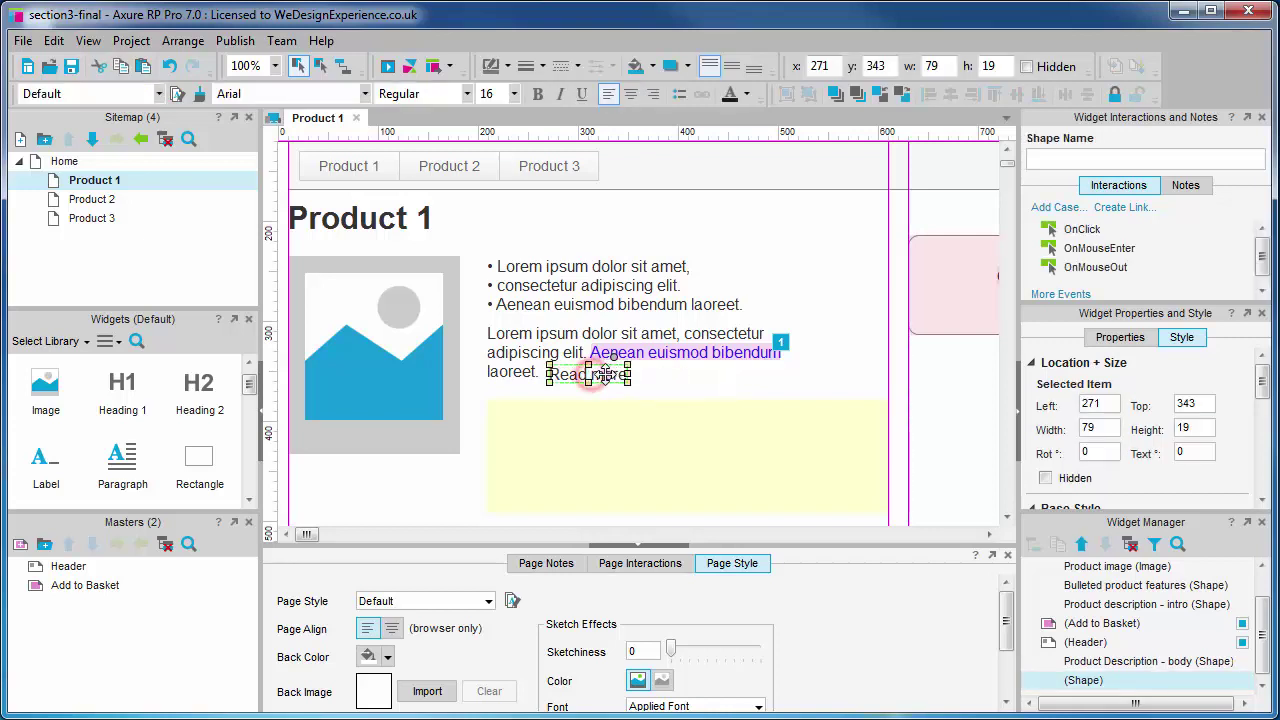
{"action": "left_click", "coordinate": [1061, 163]}
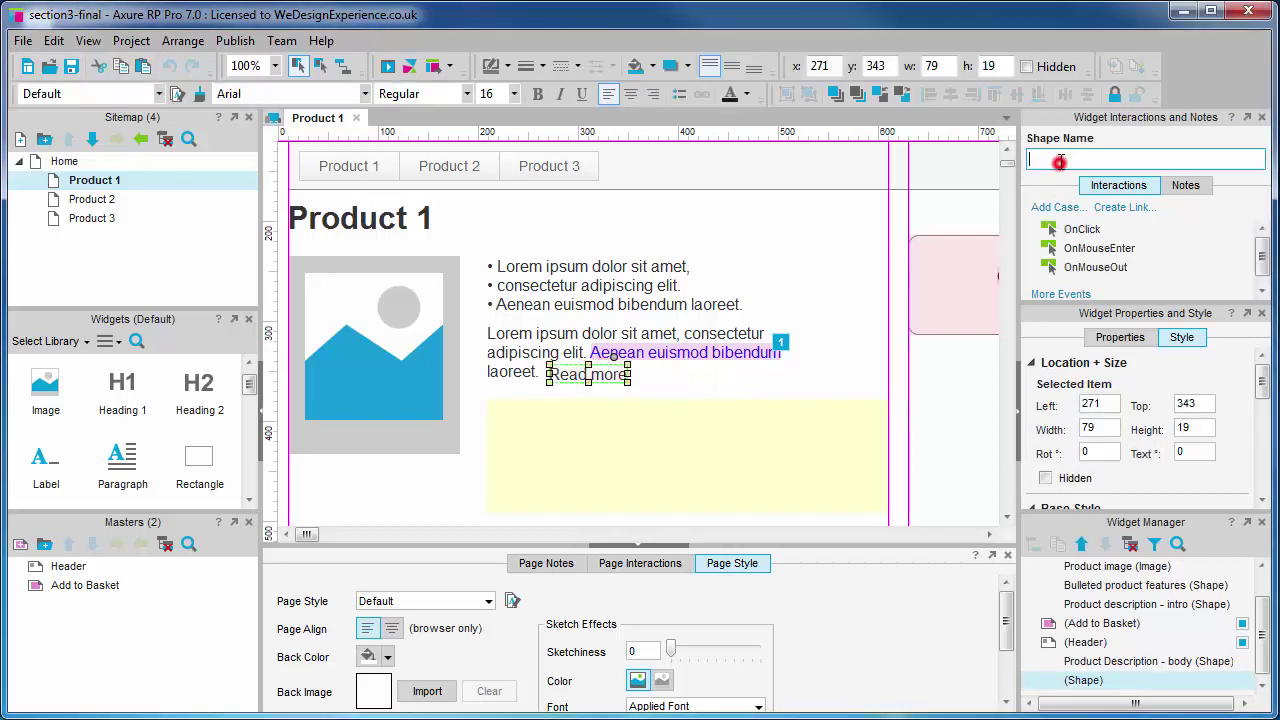
{"action": "type", "text": "Body Description - c"}
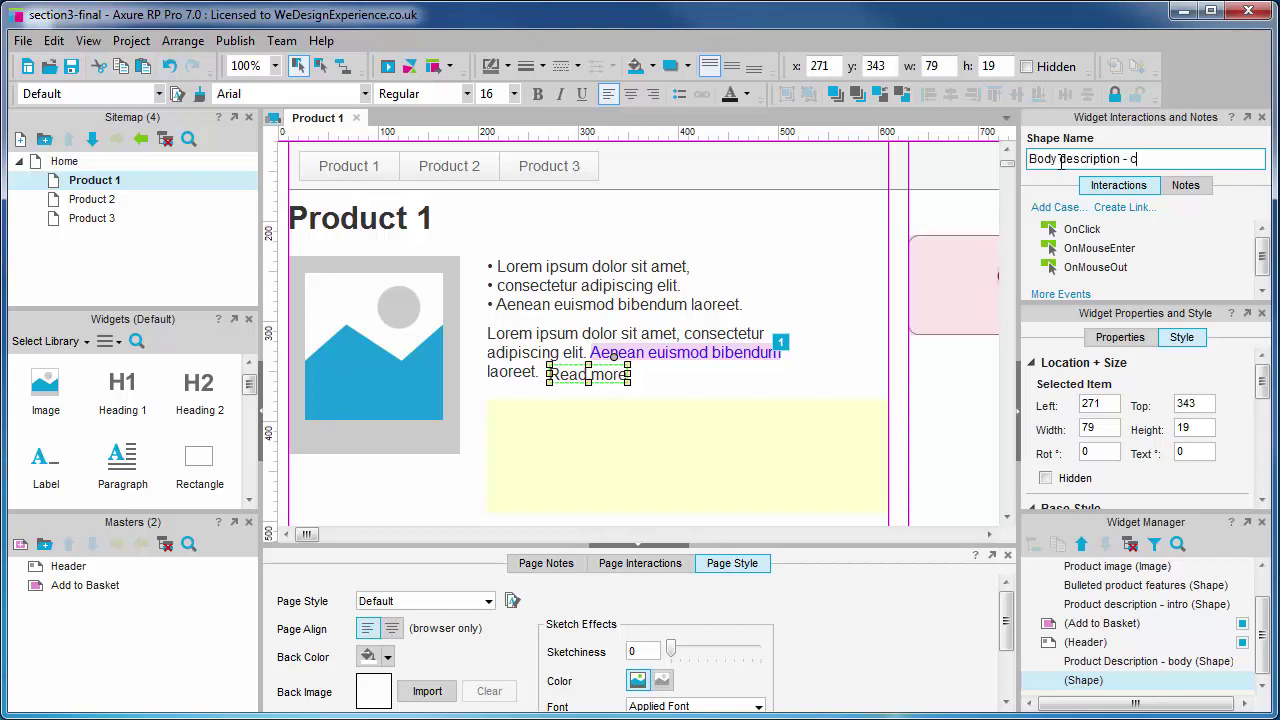
{"action": "type", "text": "ontrol"}
{"action": "left_click", "coordinate": [1061, 160]}
{"action": "key", "text": "BackSpace"}
{"action": "type", "text": "d"}
{"action": "left_click", "coordinate": [1083, 230]}
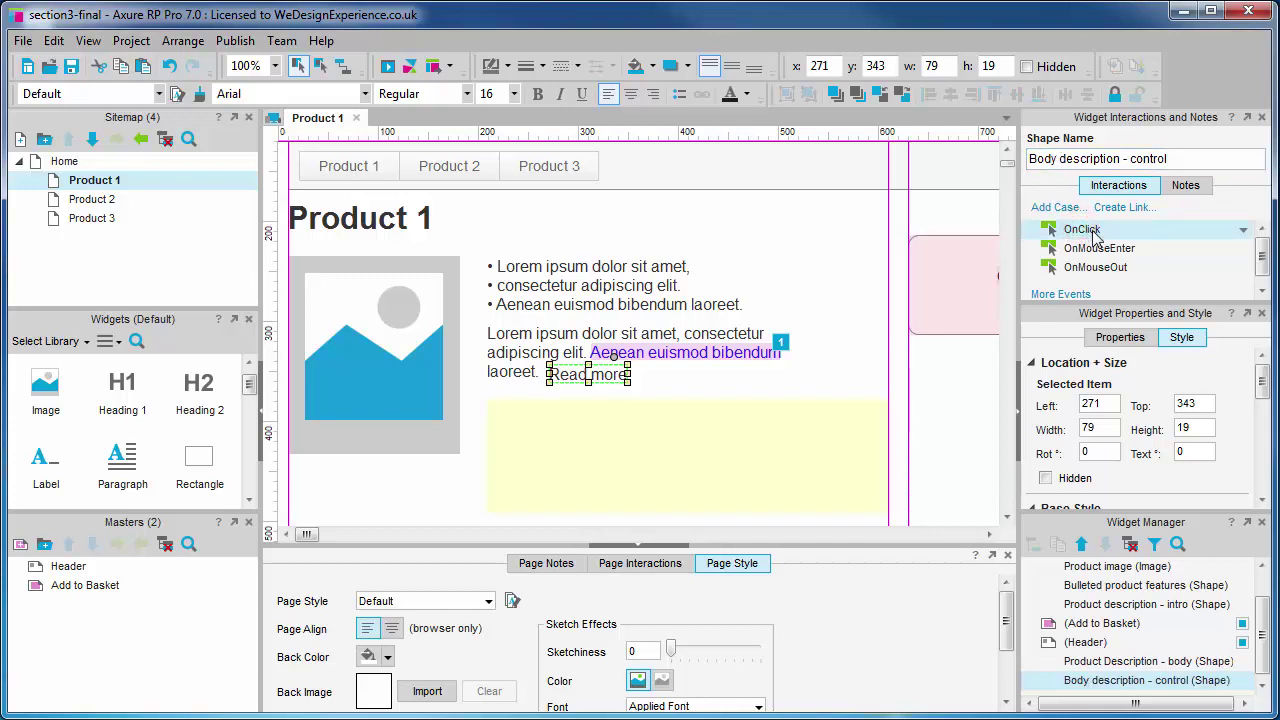
Open the OnClick Case Editor and rename 'Case 1' to 'Hide Product description body'.
{"action": "double_click", "coordinate": [1090, 232]}
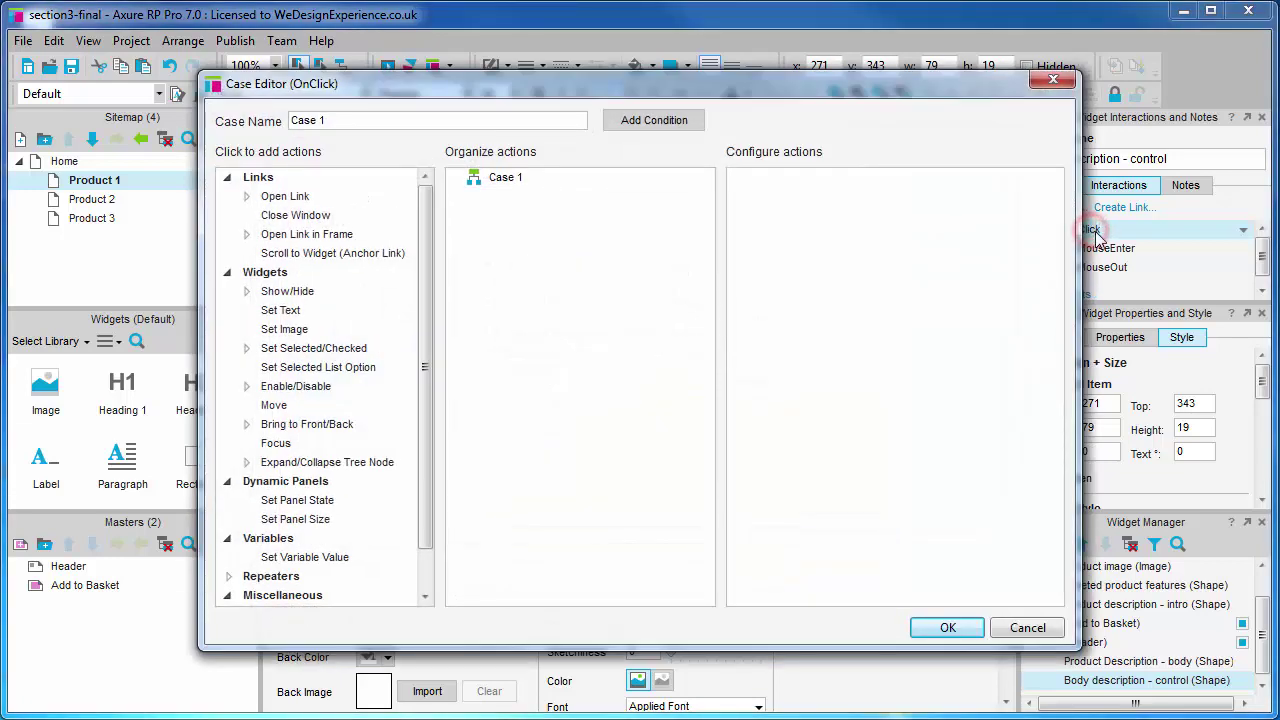
{"action": "left_click", "coordinate": [435, 120]}
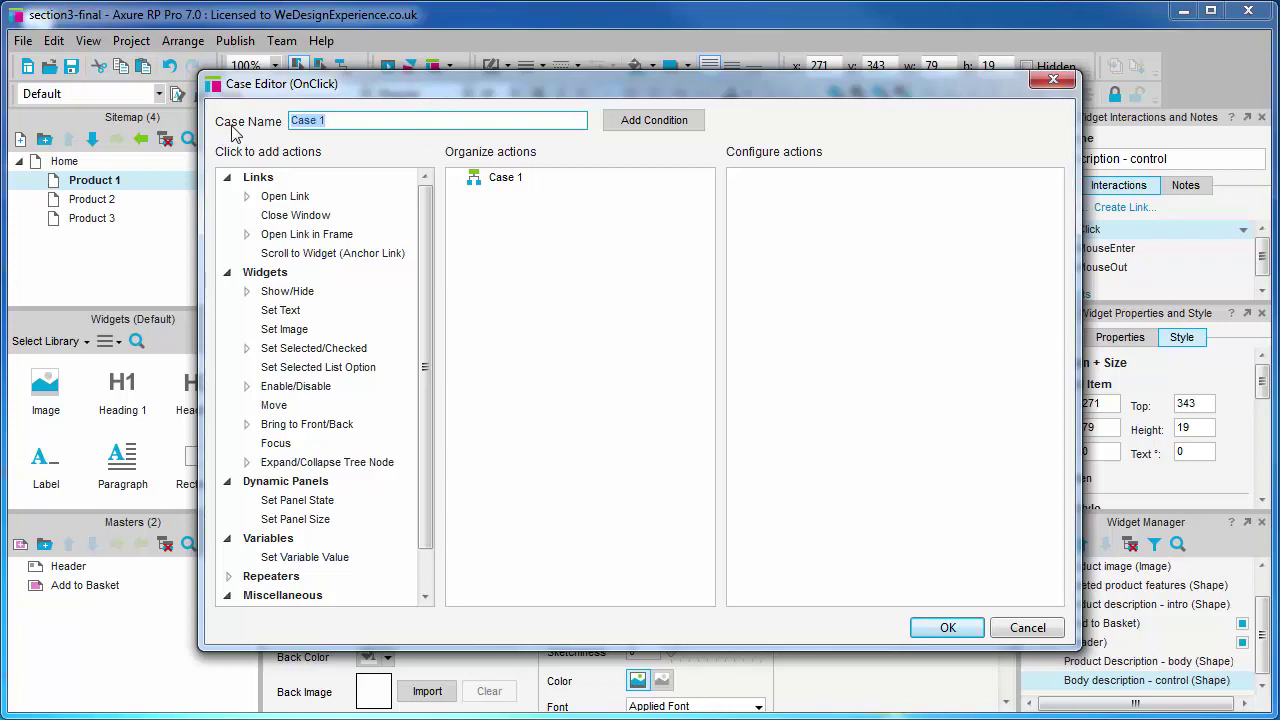
{"action": "type", "text": "Hide Product"}
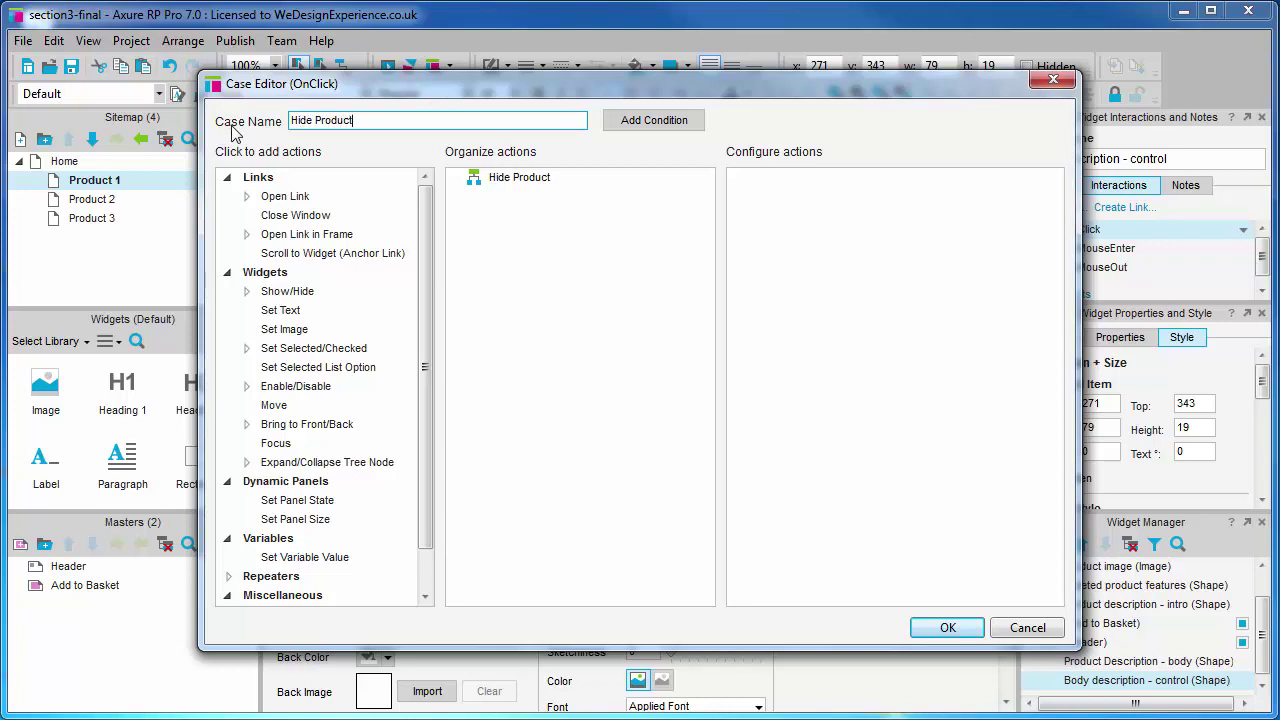
{"action": "type", "text": " description body"}
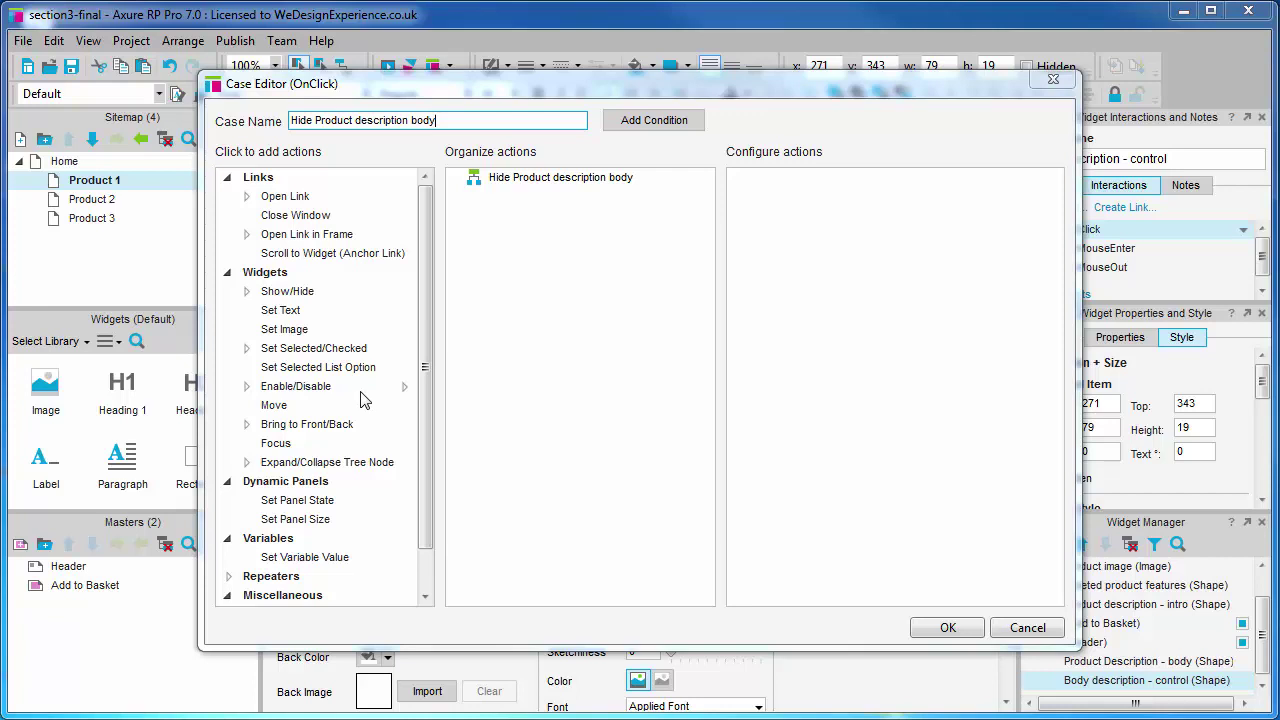
Add Show/Hide and Set Text actions, then delete Set Text, keeping only Show/Hide.
{"action": "left_click", "coordinate": [300, 291]}
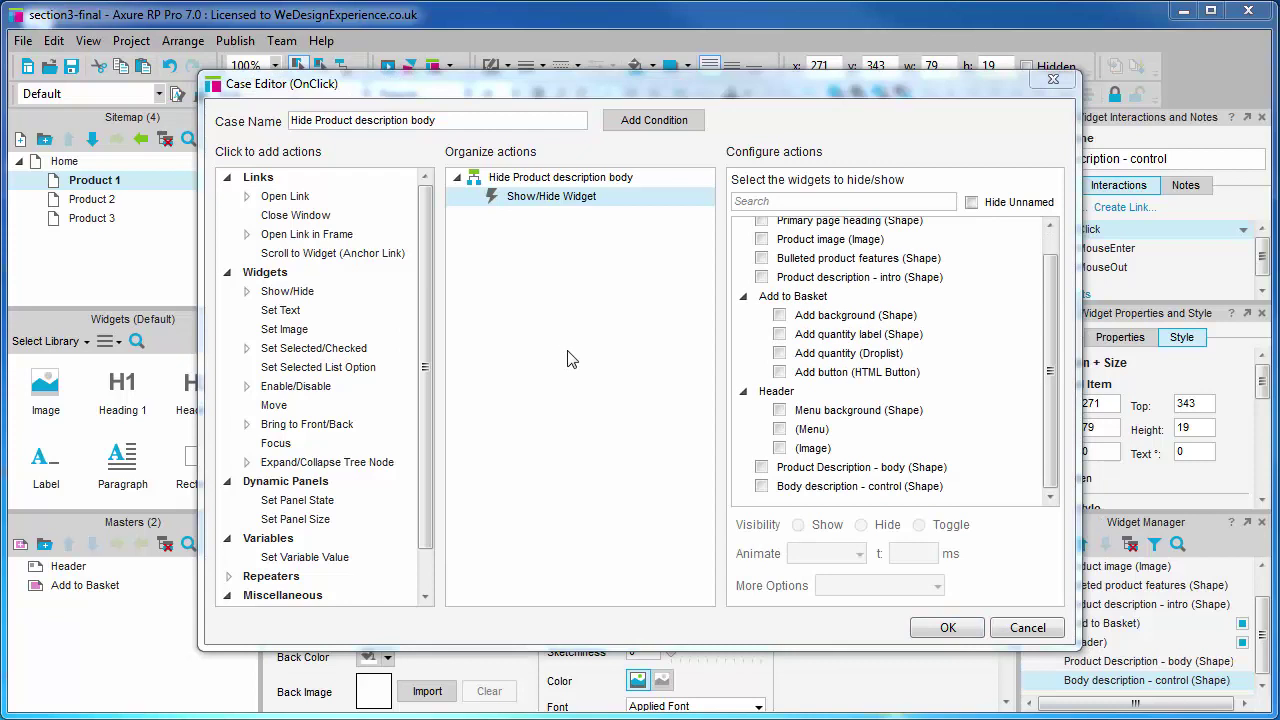
{"action": "left_click", "coordinate": [281, 310]}
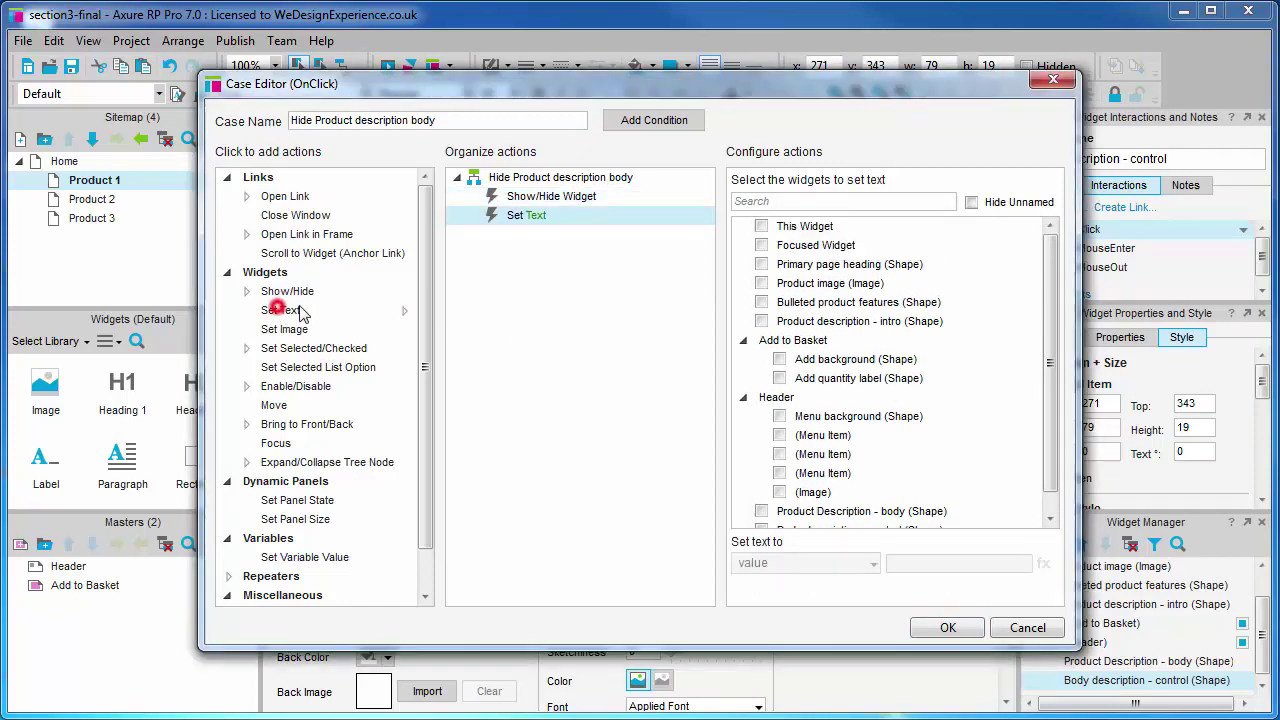
{"action": "left_click", "coordinate": [623, 196]}
{"action": "left_click", "coordinate": [623, 214]}
{"action": "left_click", "coordinate": [620, 196]}
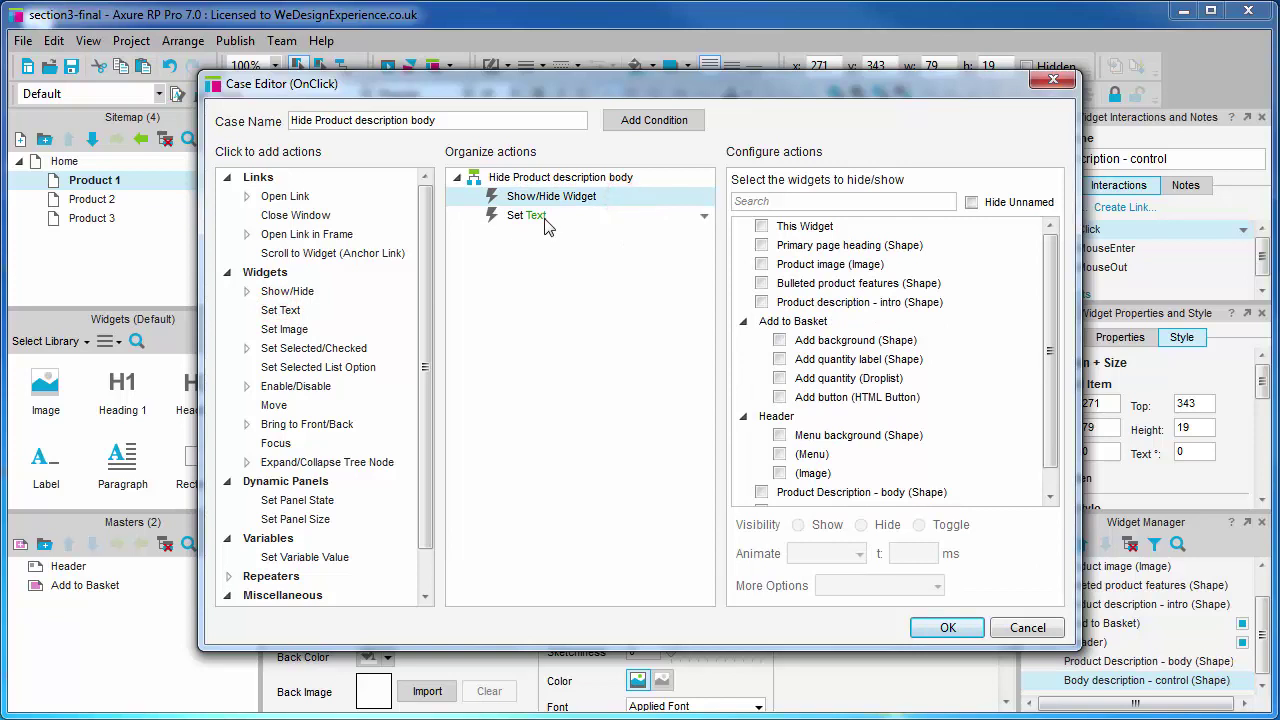
{"action": "mouse_move", "coordinate": [535, 215]}
{"action": "left_mouse_down"}
{"action": "mouse_move", "coordinate": [510, 220]}
{"action": "mouse_move", "coordinate": [490, 198]}
{"action": "mouse_move", "coordinate": [484, 228]}
{"action": "left_mouse_up"}
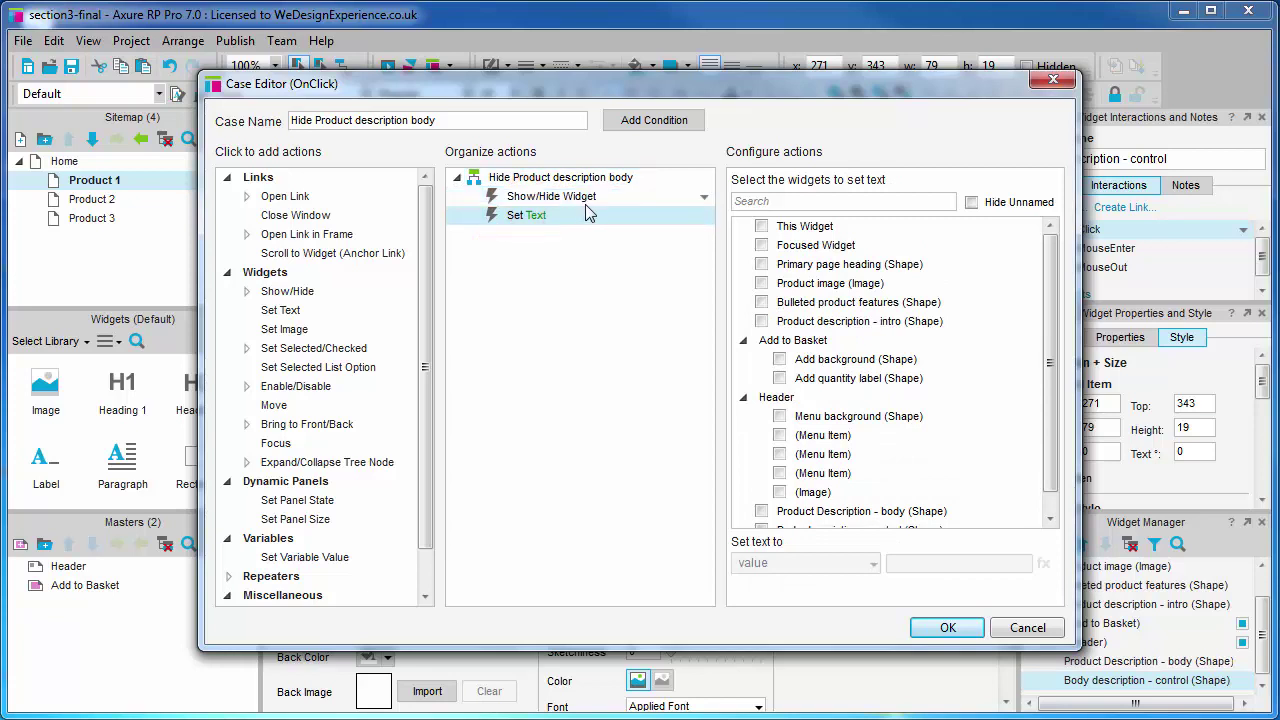
{"action": "right_click", "coordinate": [703, 220]}
{"action": "left_click", "coordinate": [749, 276]}
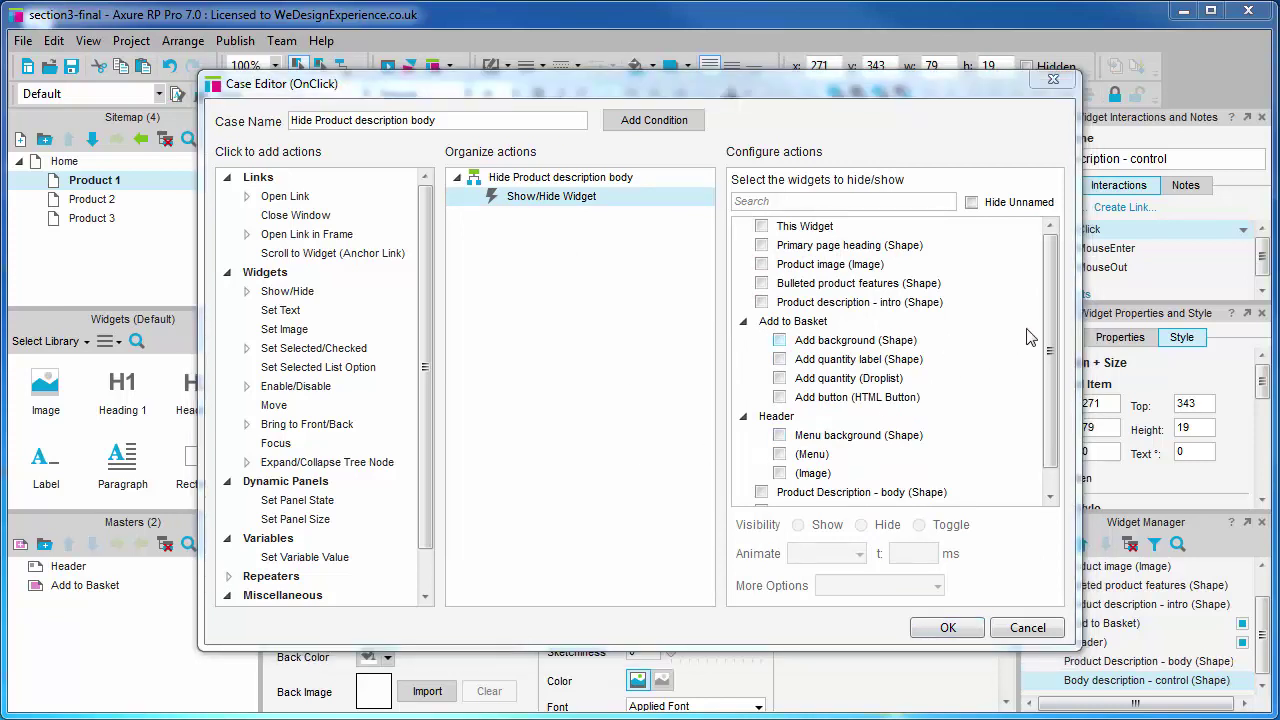
Browse the Show/Hide target widget list, including the Body description - control entry.
{"action": "left_click_drag", "start_coordinate": [1048, 320], "coordinate": [1048, 343]}
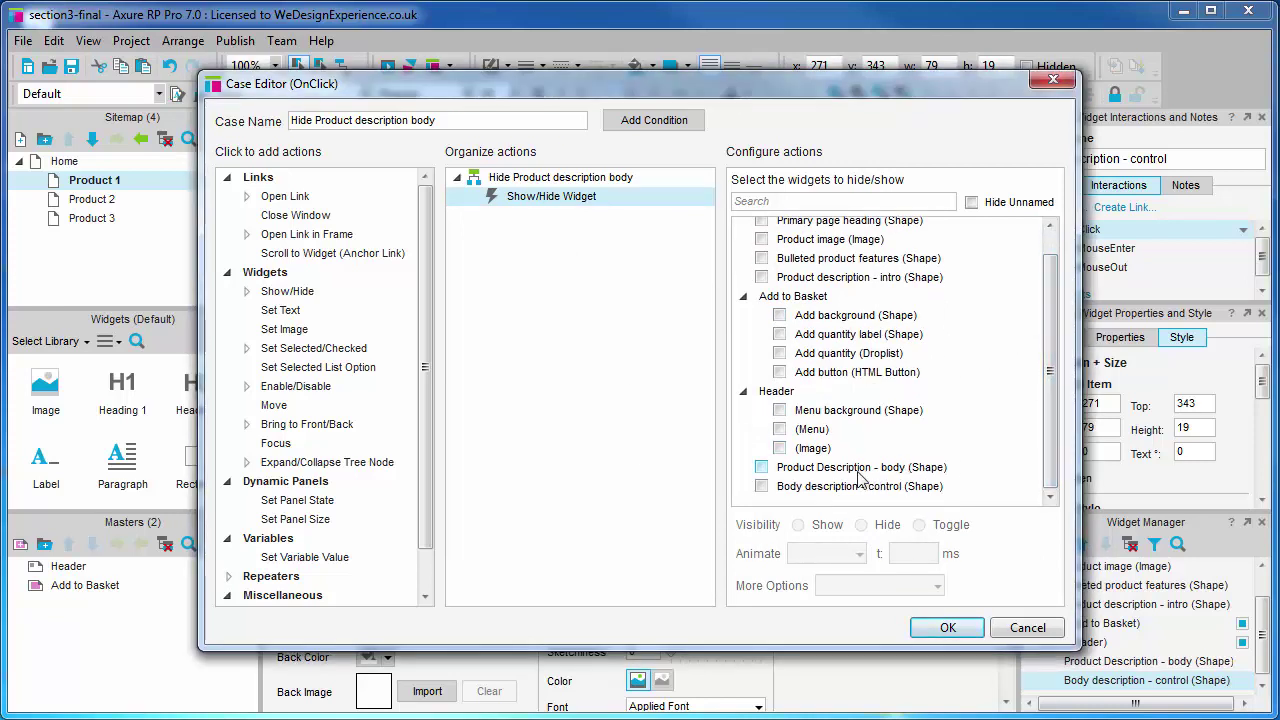
{"action": "mouse_move", "coordinate": [1046, 365]}
{"action": "left_mouse_down"}
{"action": "mouse_move", "coordinate": [1048, 346]}
{"action": "mouse_move", "coordinate": [1048, 358]}
{"action": "left_mouse_up"}
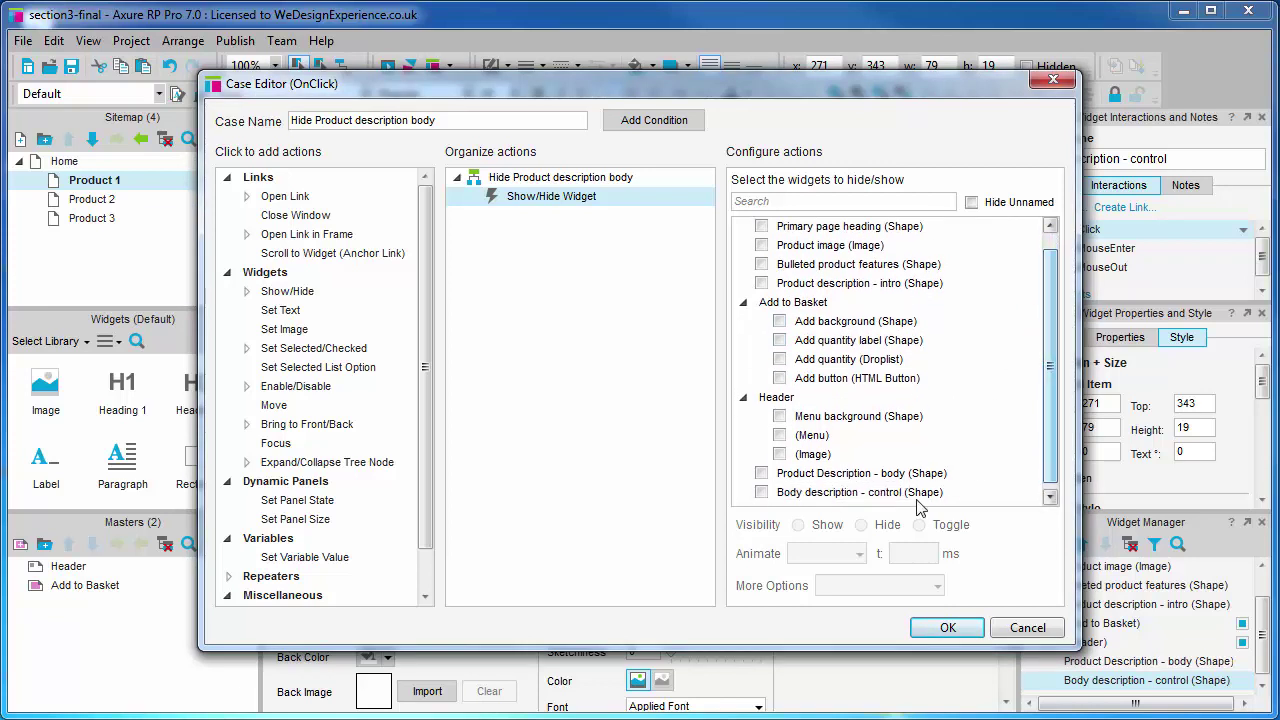
{"action": "left_click", "coordinate": [860, 497]}
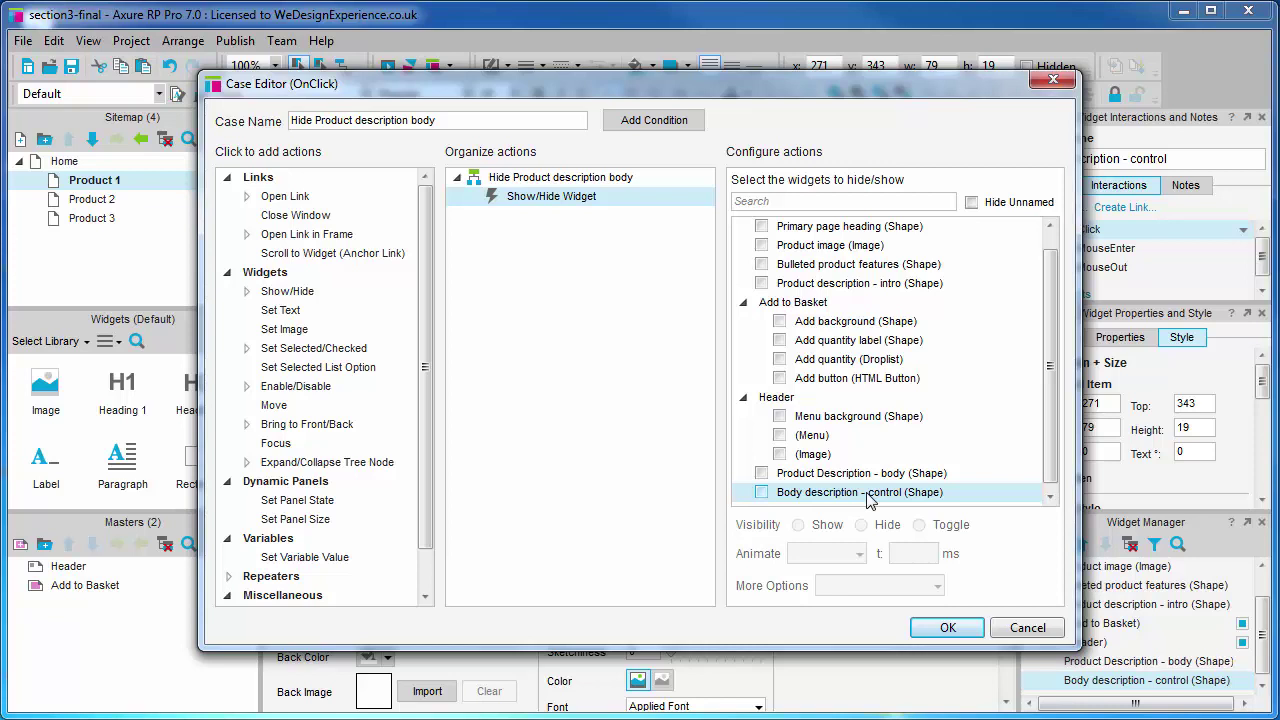
{"action": "left_click", "coordinate": [1050, 371]}
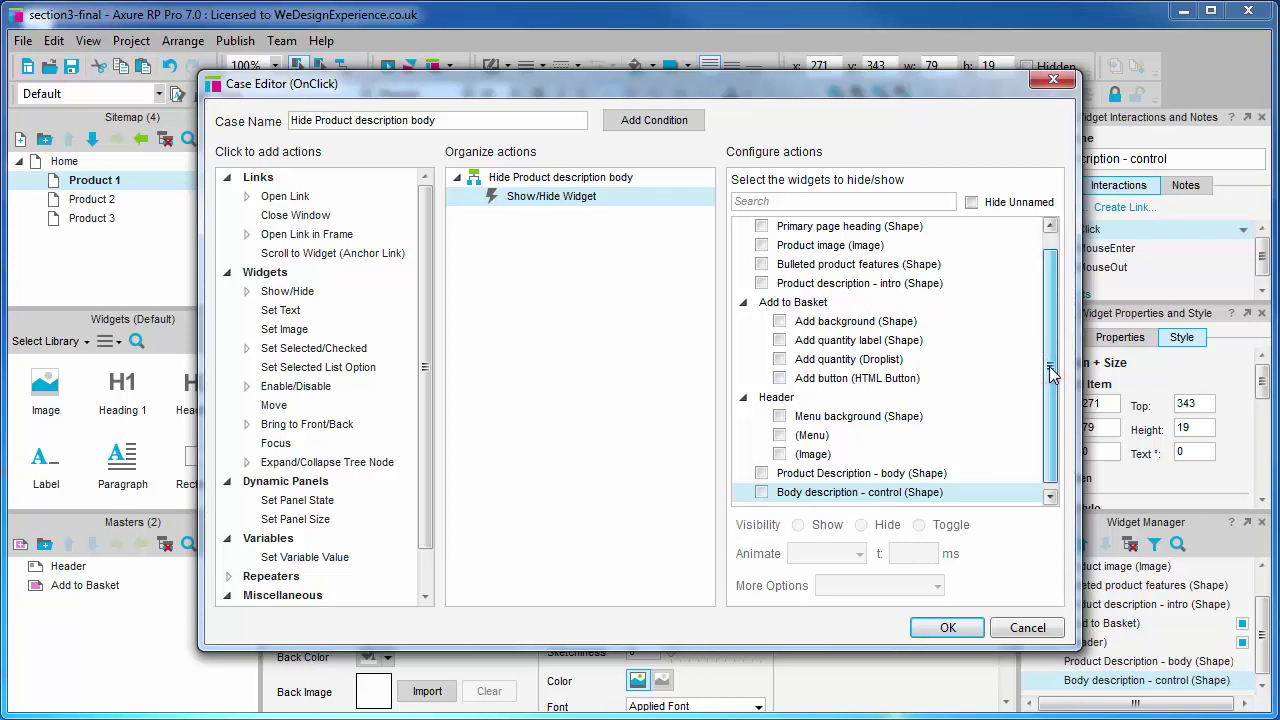
{"action": "left_click_drag", "start_coordinate": [1050, 371], "coordinate": [1050, 290]}
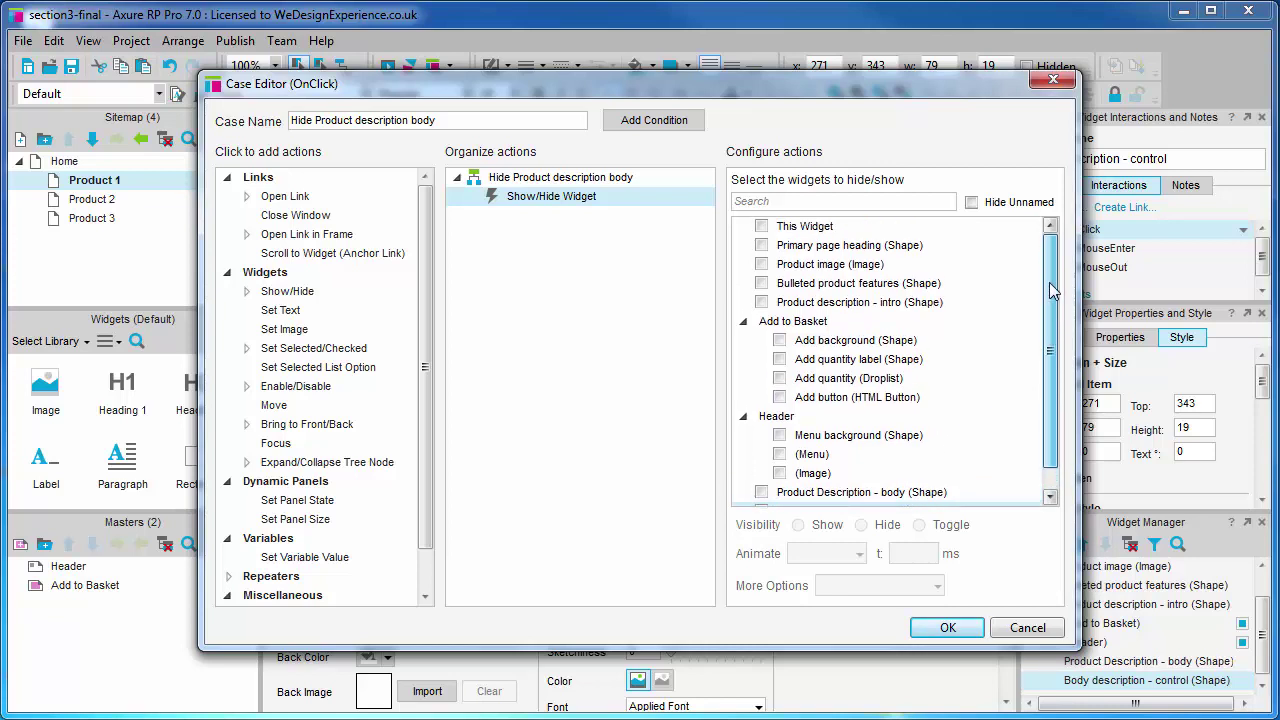
Filter targets by 'desc' and show Product Description - body with a 500 ms fade, then confirm.
{"action": "left_click", "coordinate": [784, 202]}
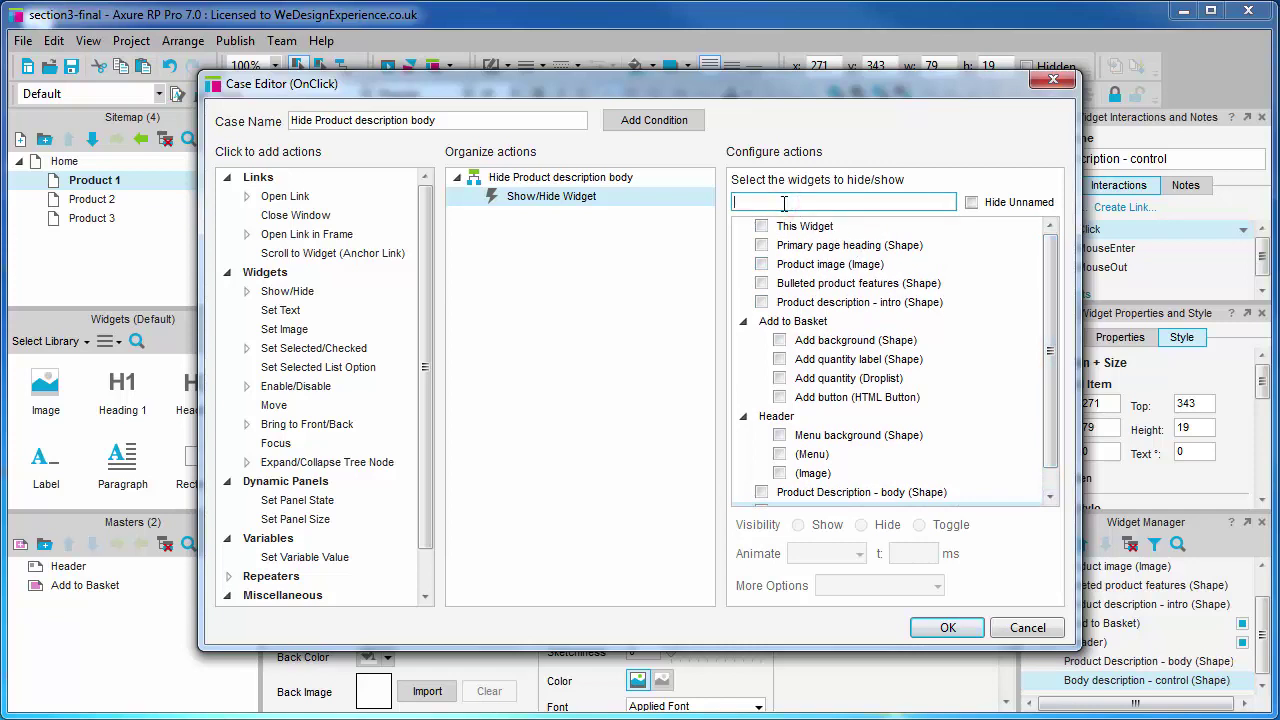
{"action": "type", "text": "desc"}
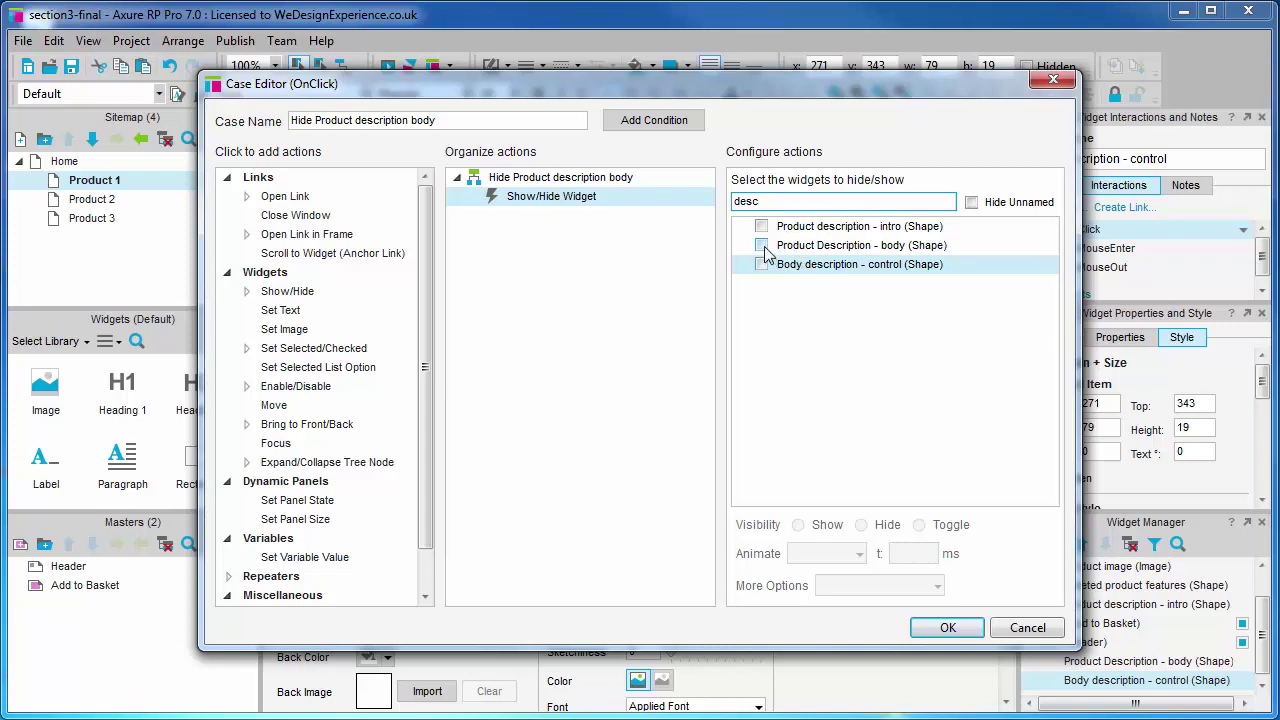
{"action": "left_click", "coordinate": [761, 245]}
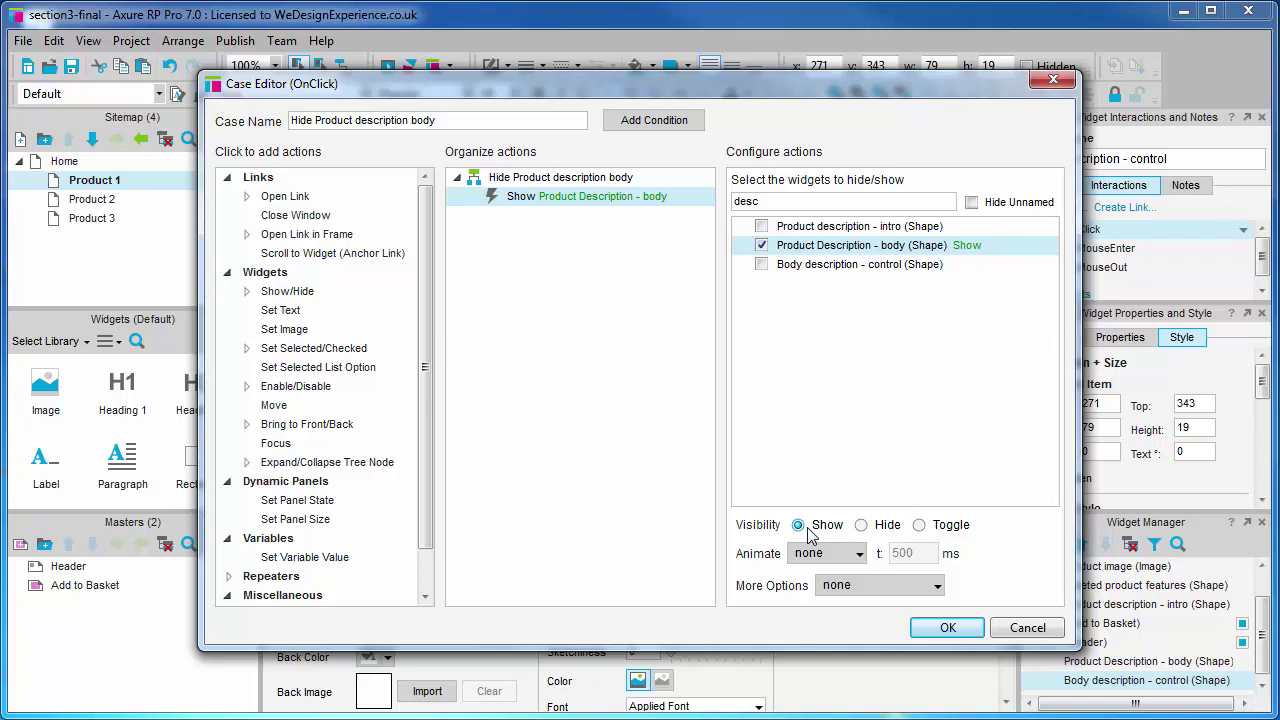
{"action": "left_click", "coordinate": [858, 553]}
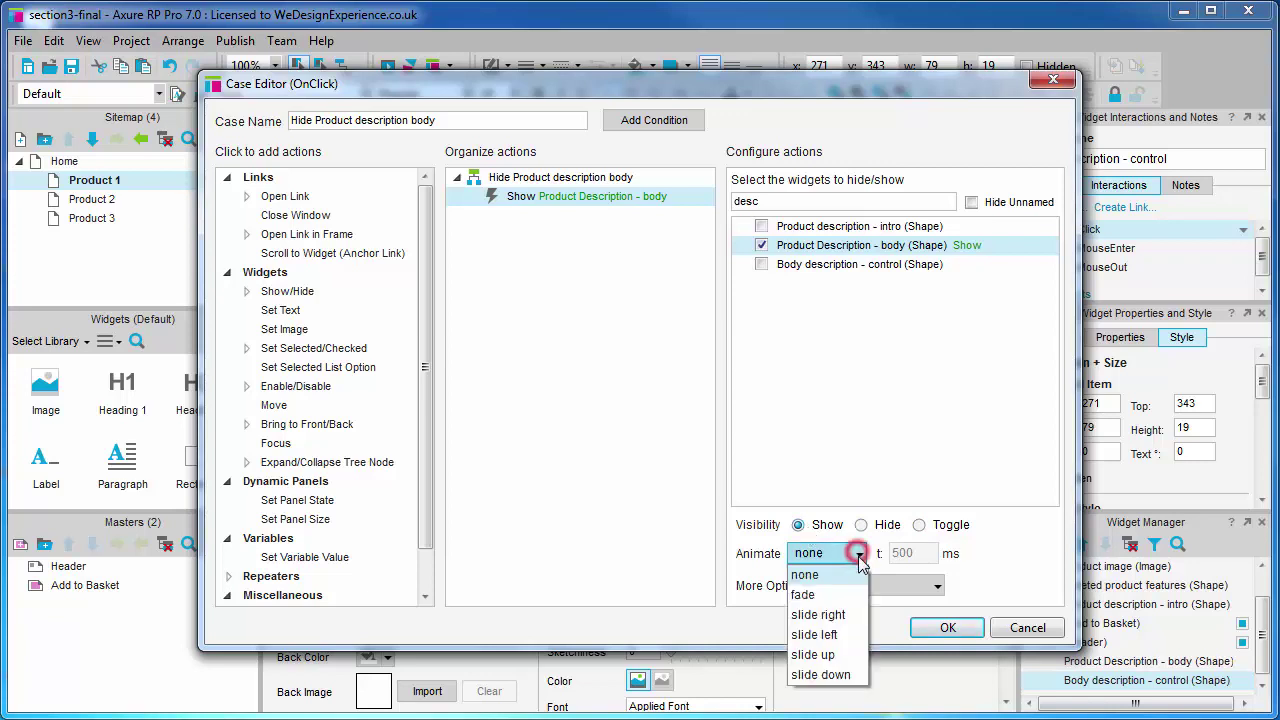
{"action": "left_click", "coordinate": [846, 595]}
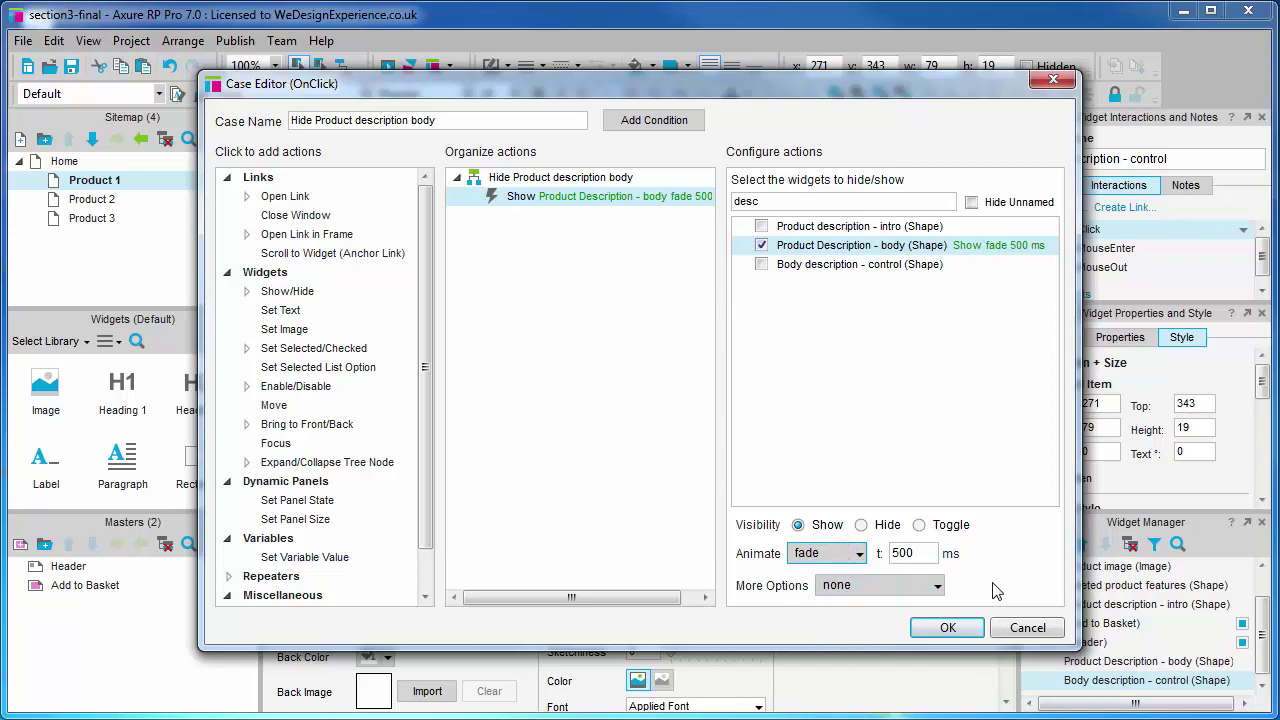
{"action": "left_click", "coordinate": [948, 630]}
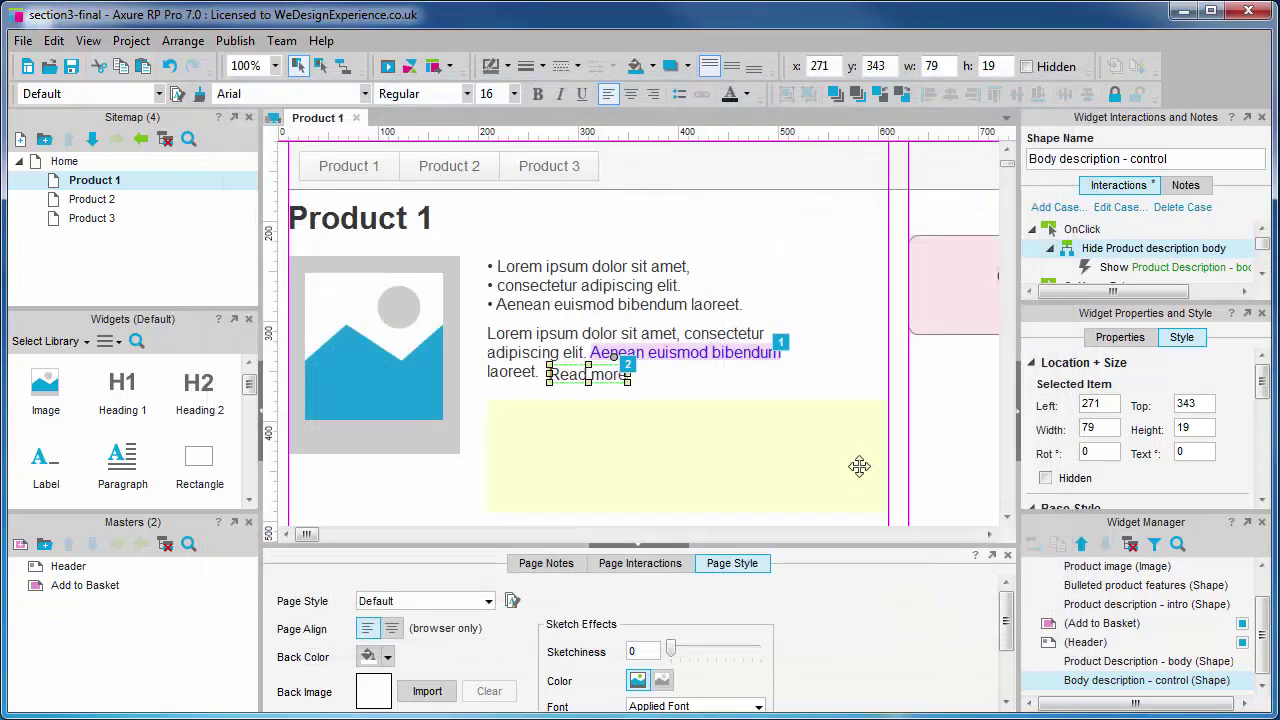
{"action": "key", "text": "F5"}
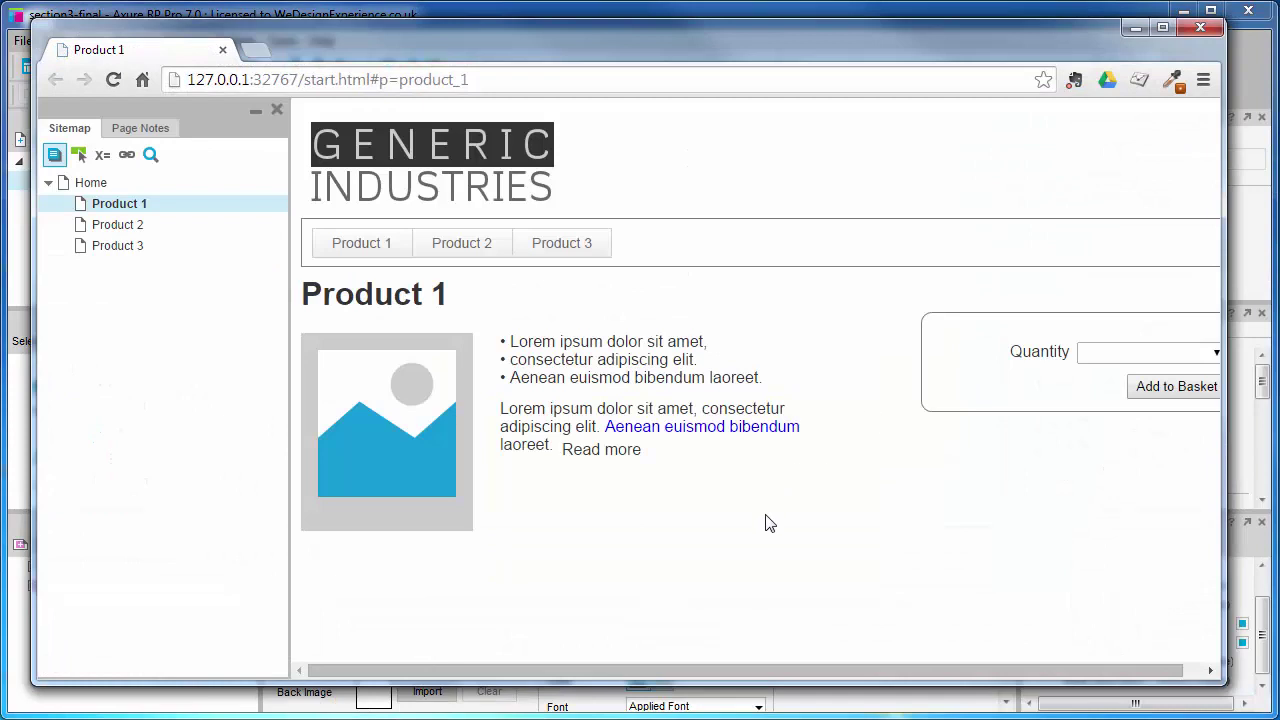
{"action": "left_click", "coordinate": [614, 460]}
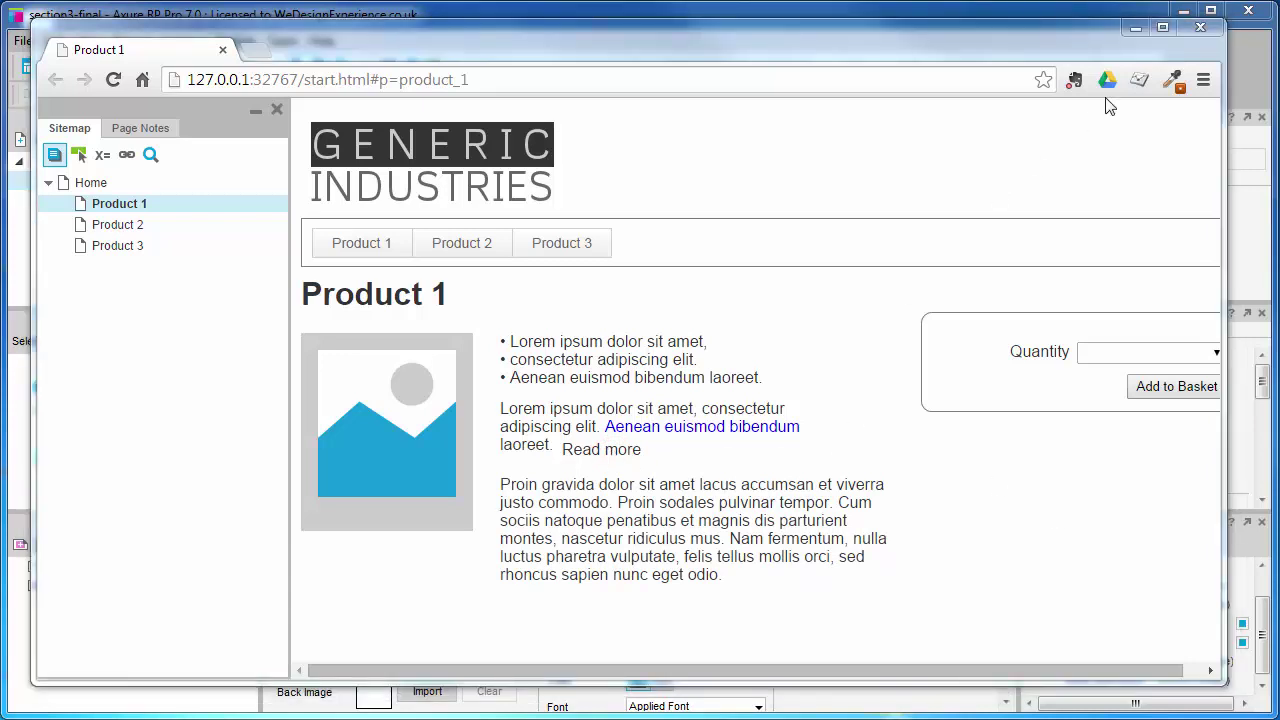
{"action": "left_click", "coordinate": [1195, 28]}
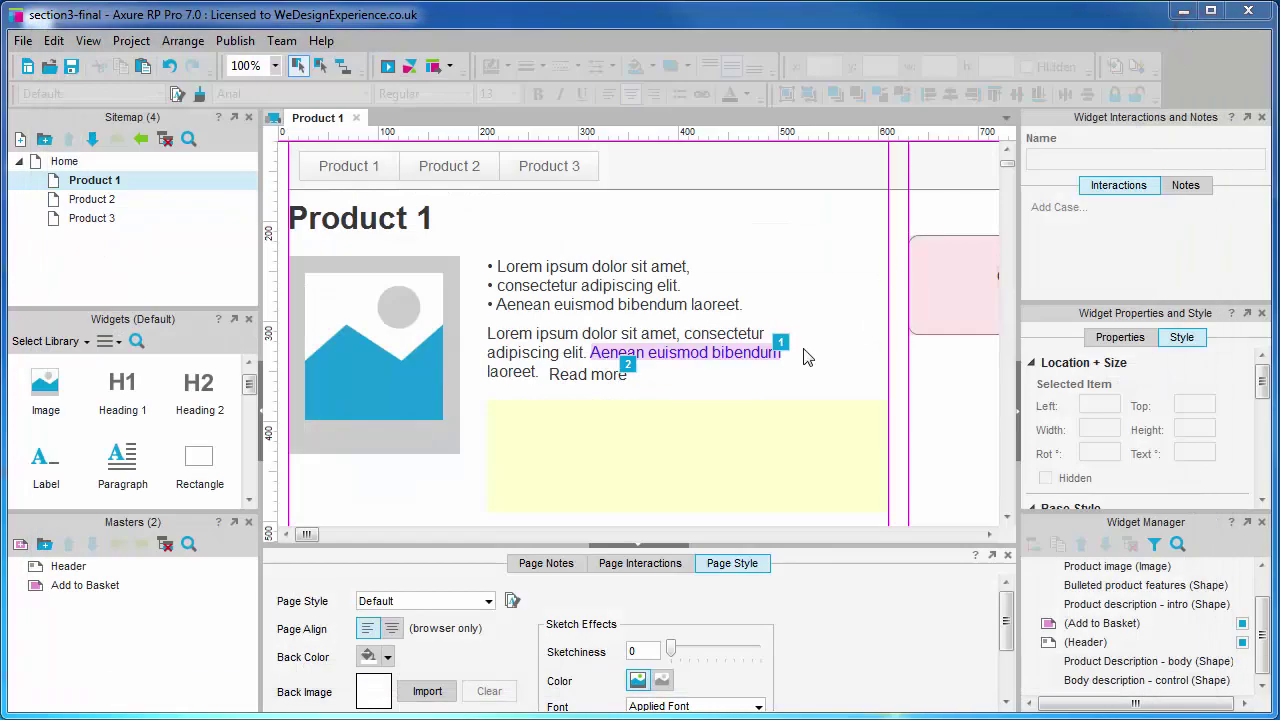
Reopen the Read more OnClick case and change the action's visibility to Toggle.
{"action": "left_click", "coordinate": [590, 377]}
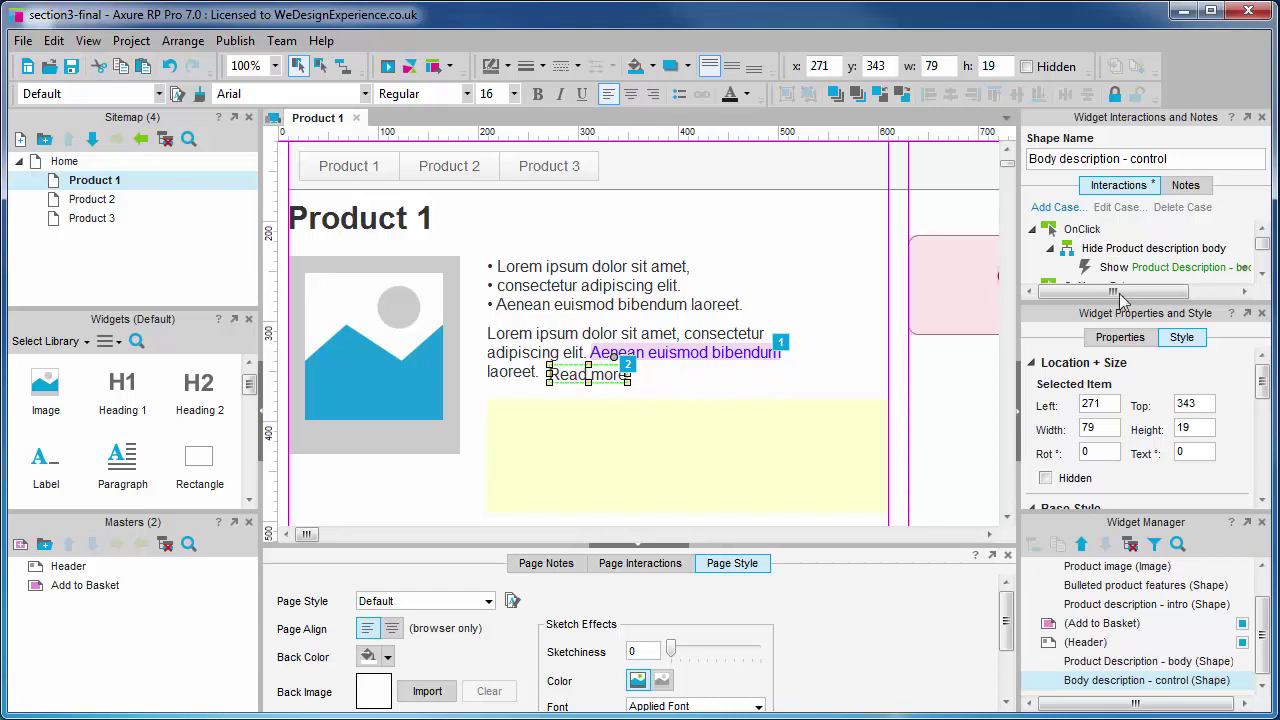
{"action": "left_click_drag", "start_coordinate": [1113, 297], "coordinate": [1113, 362]}
{"action": "double_click", "coordinate": [1148, 270]}
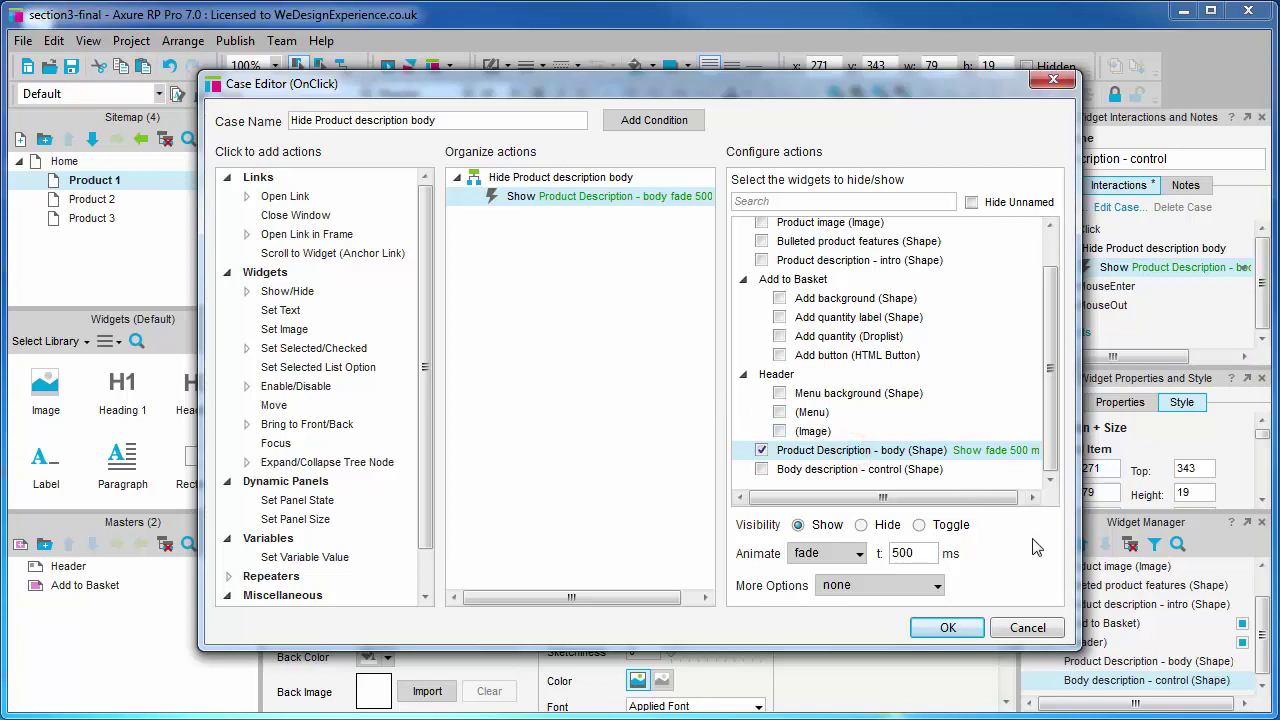
{"action": "left_click", "coordinate": [919, 525]}
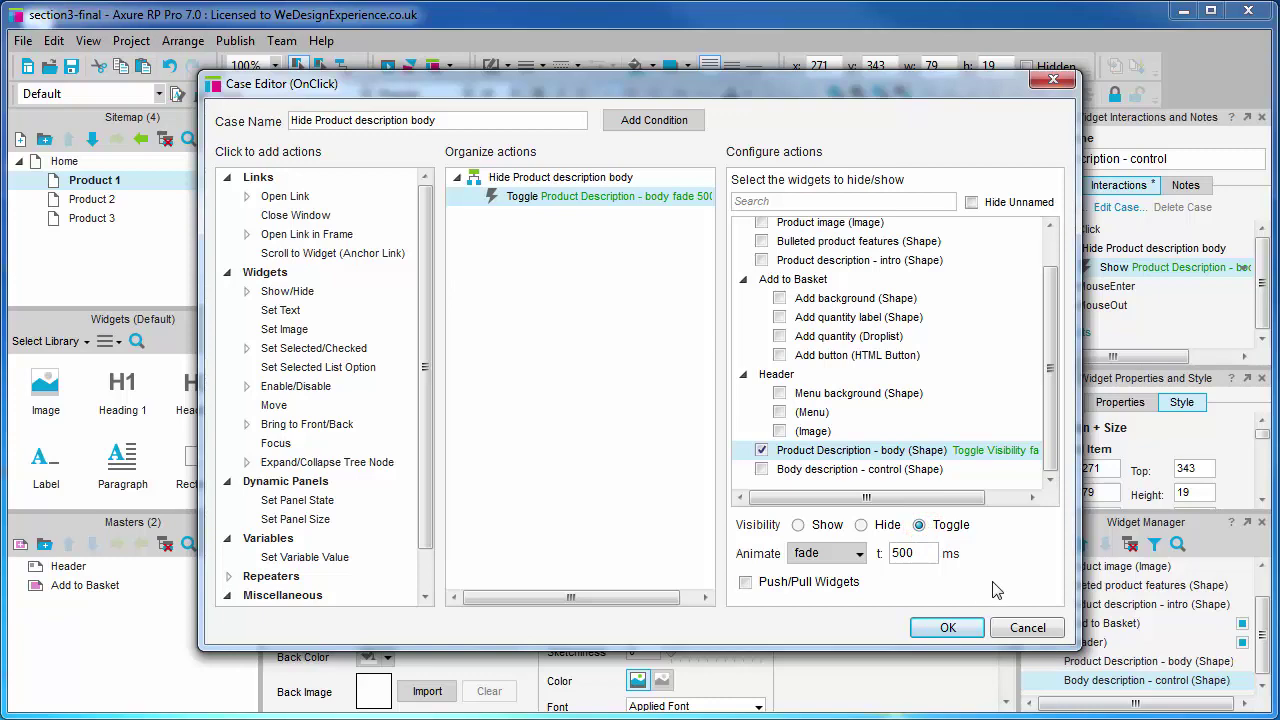
{"action": "left_click", "coordinate": [947, 627]}
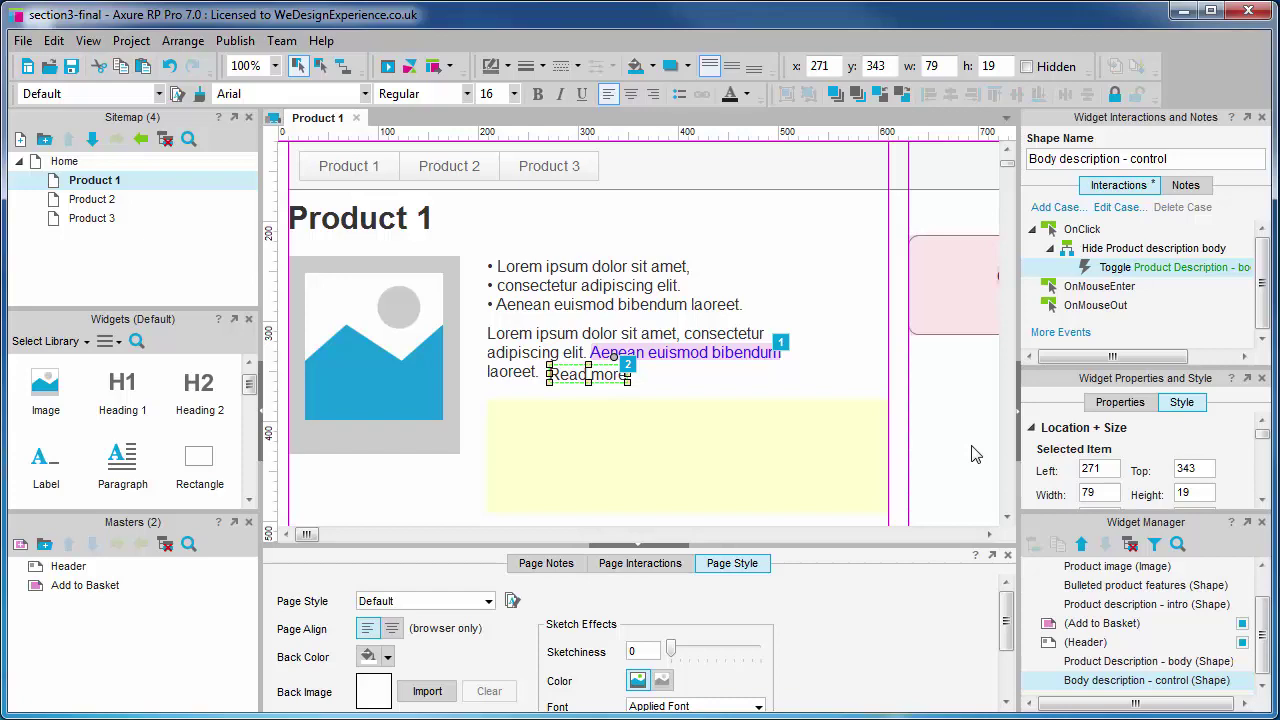
{"action": "key", "text": "F5"}
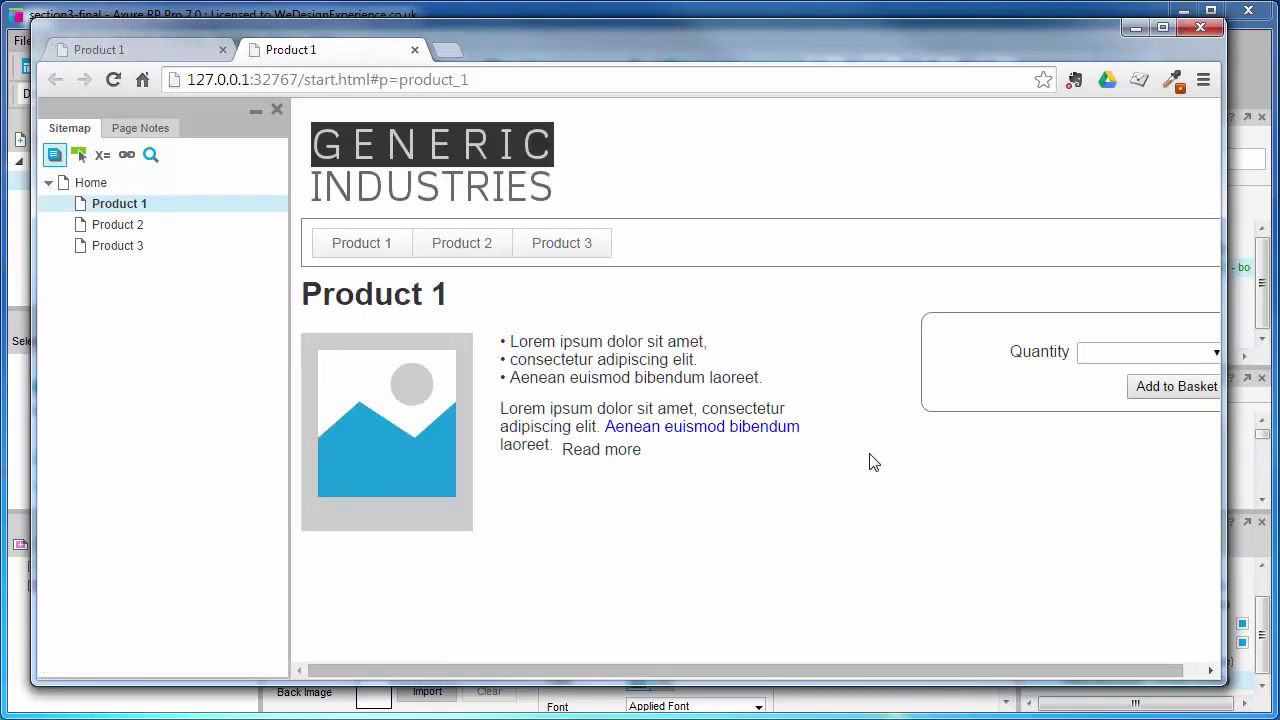
{"action": "left_click", "coordinate": [605, 450]}
{"action": "left_click", "coordinate": [605, 450]}
{"action": "left_click", "coordinate": [605, 450]}
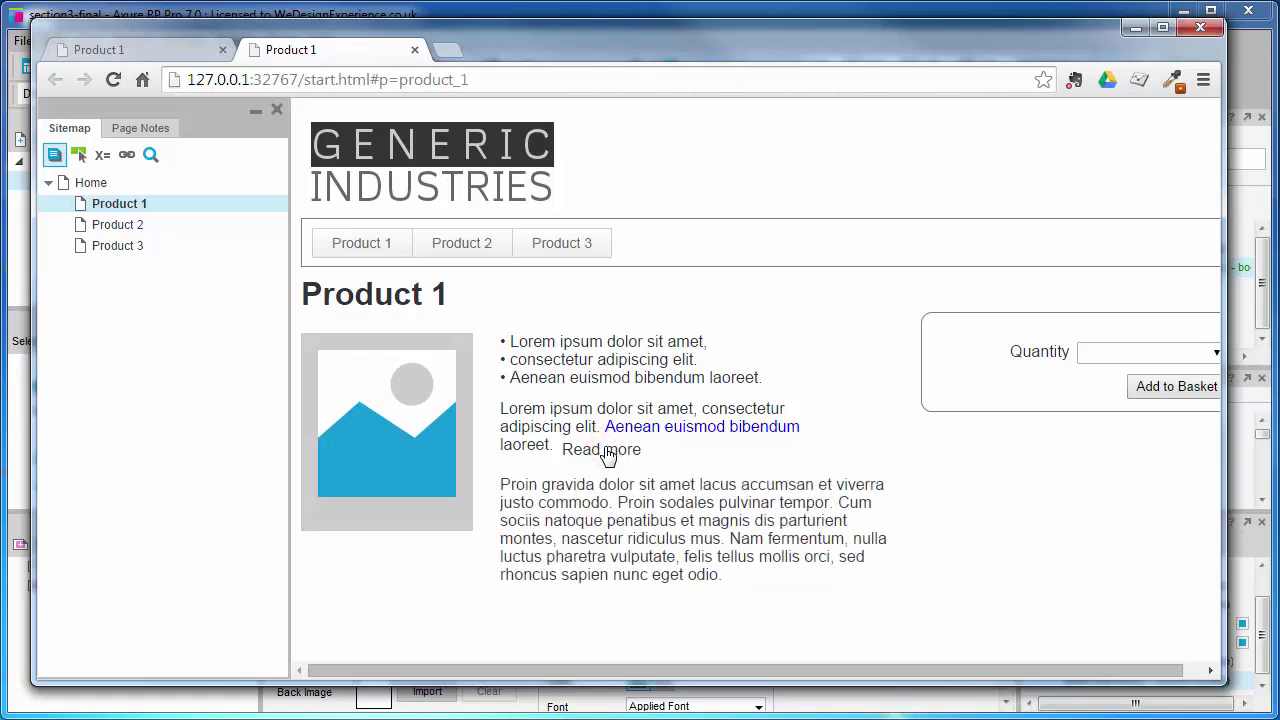
{"action": "left_click", "coordinate": [607, 453]}
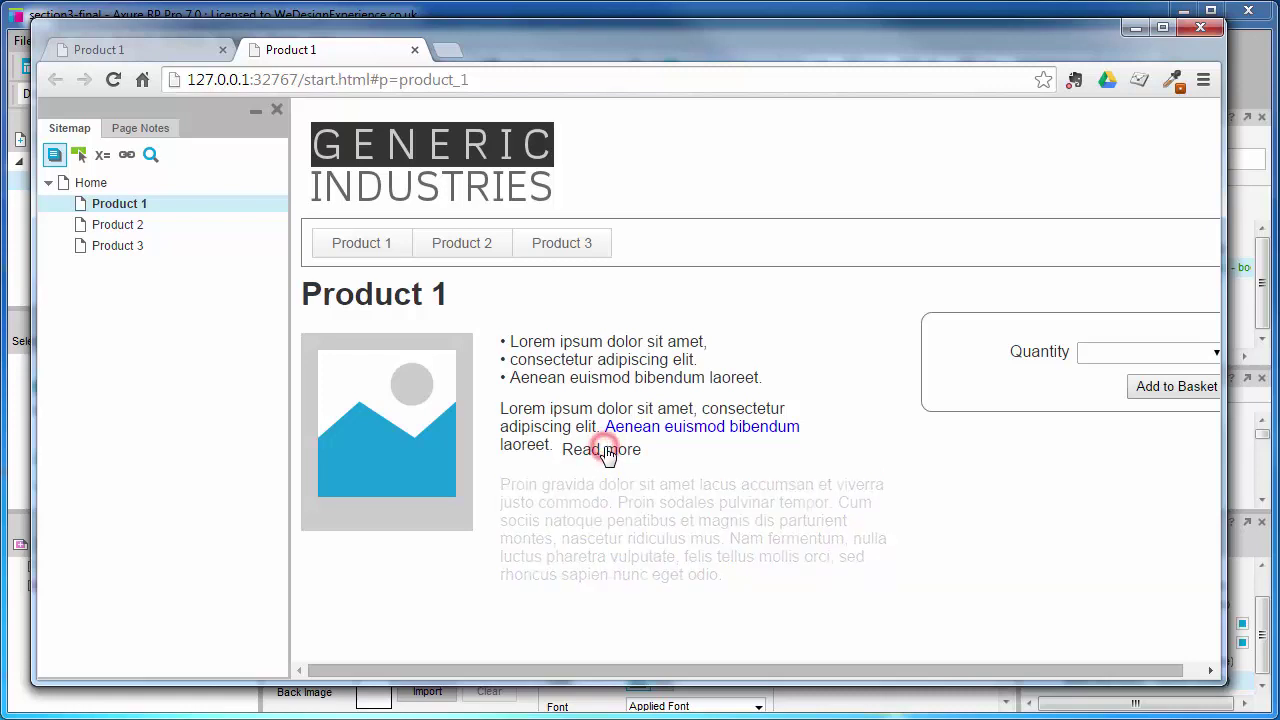
{"action": "left_click", "coordinate": [1201, 28]}
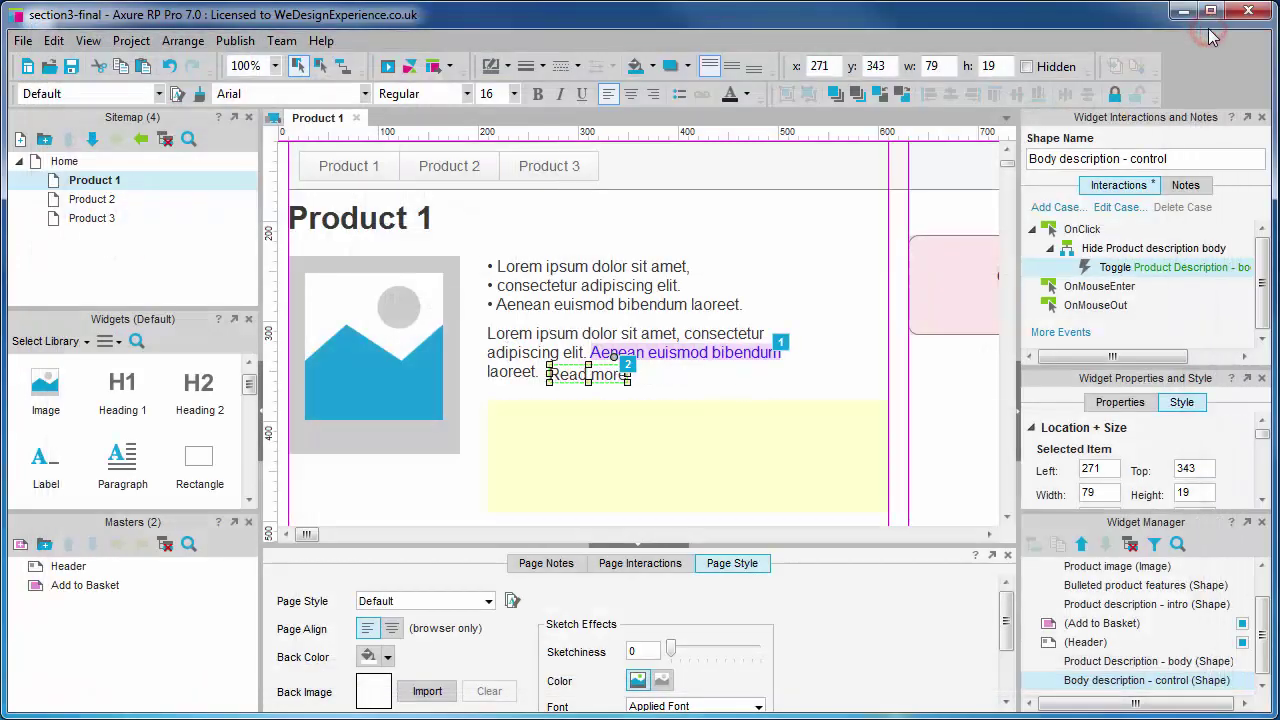